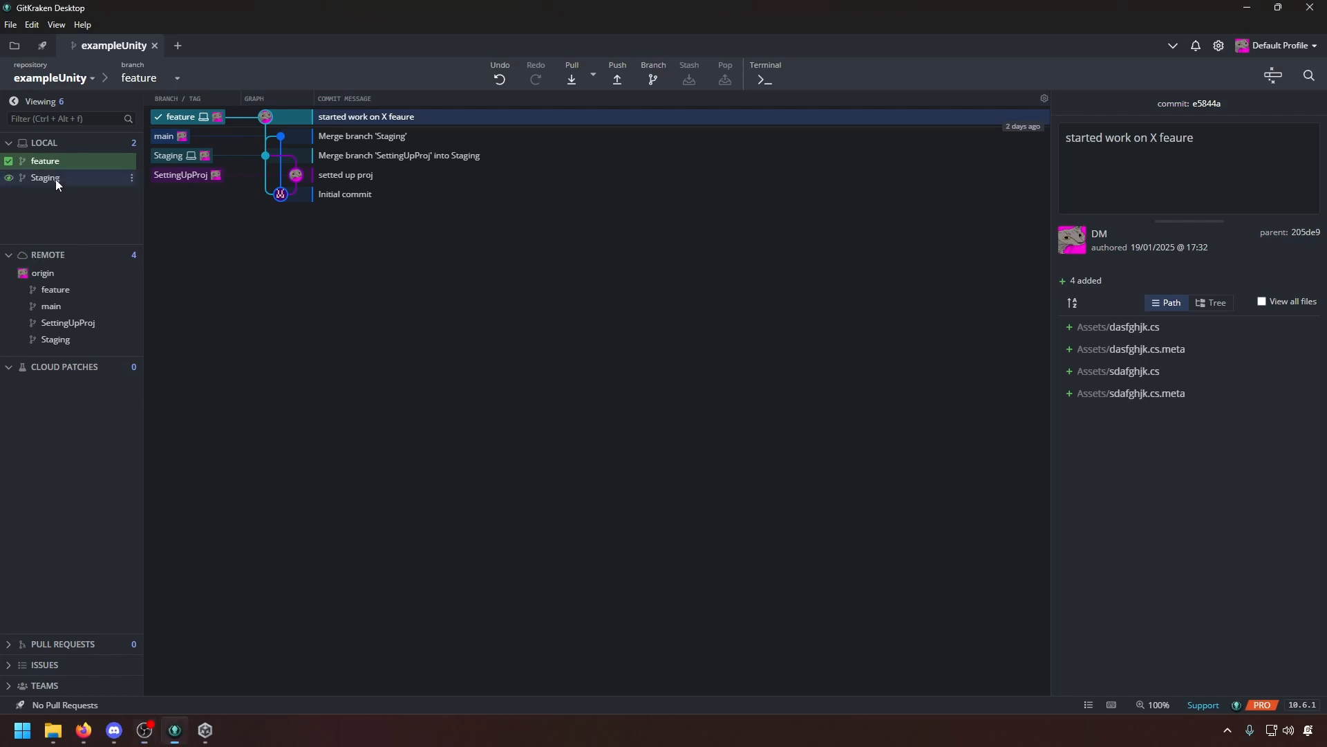
Check out the local Staging branch, and return to the feature branch by checking it out again
{"action": "double_click", "coordinate": [33, 178]}
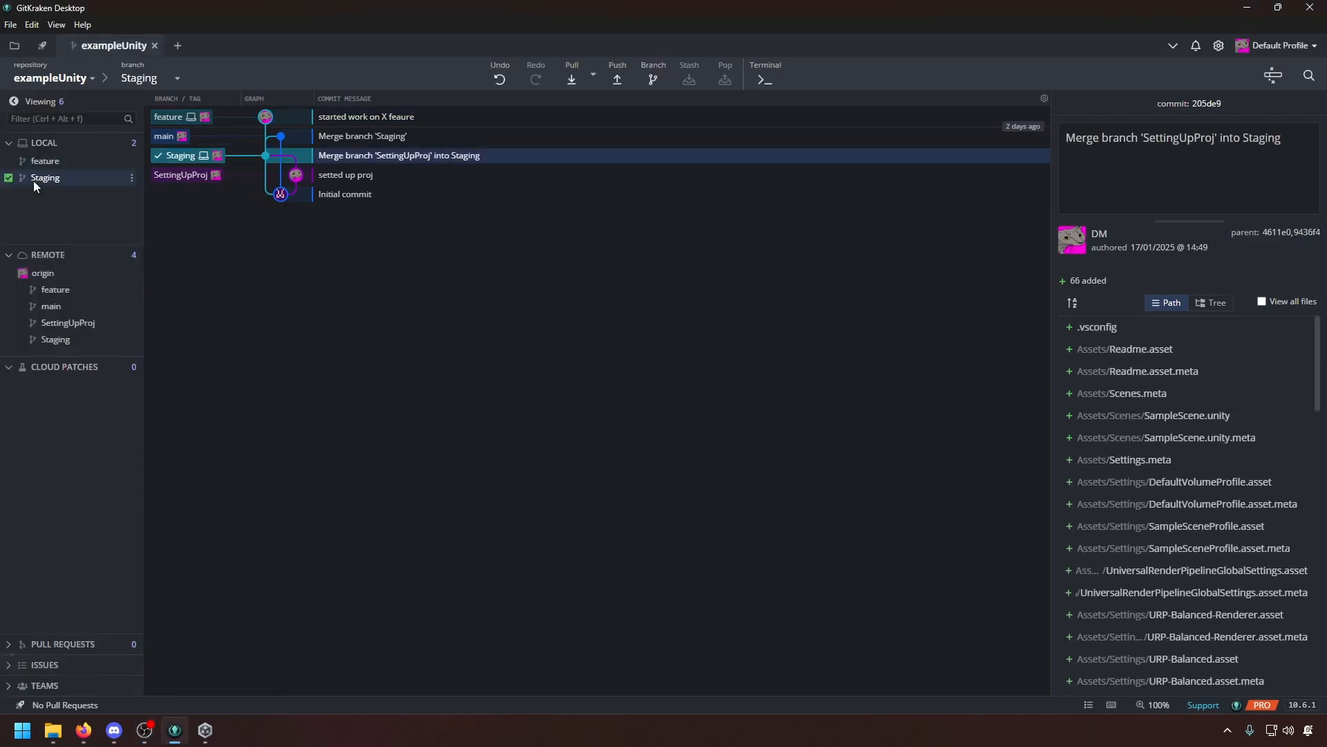
{"action": "right_click", "coordinate": [65, 166]}
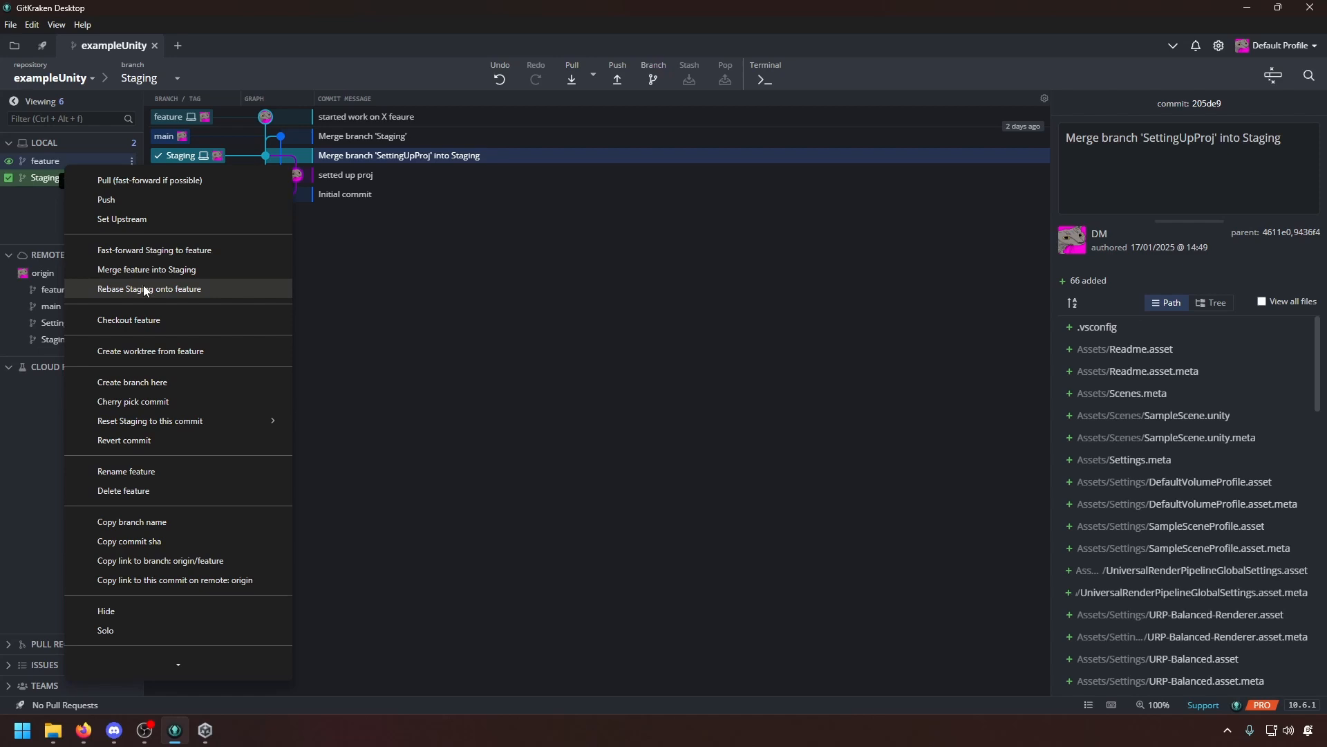
{"action": "left_click", "coordinate": [207, 319]}
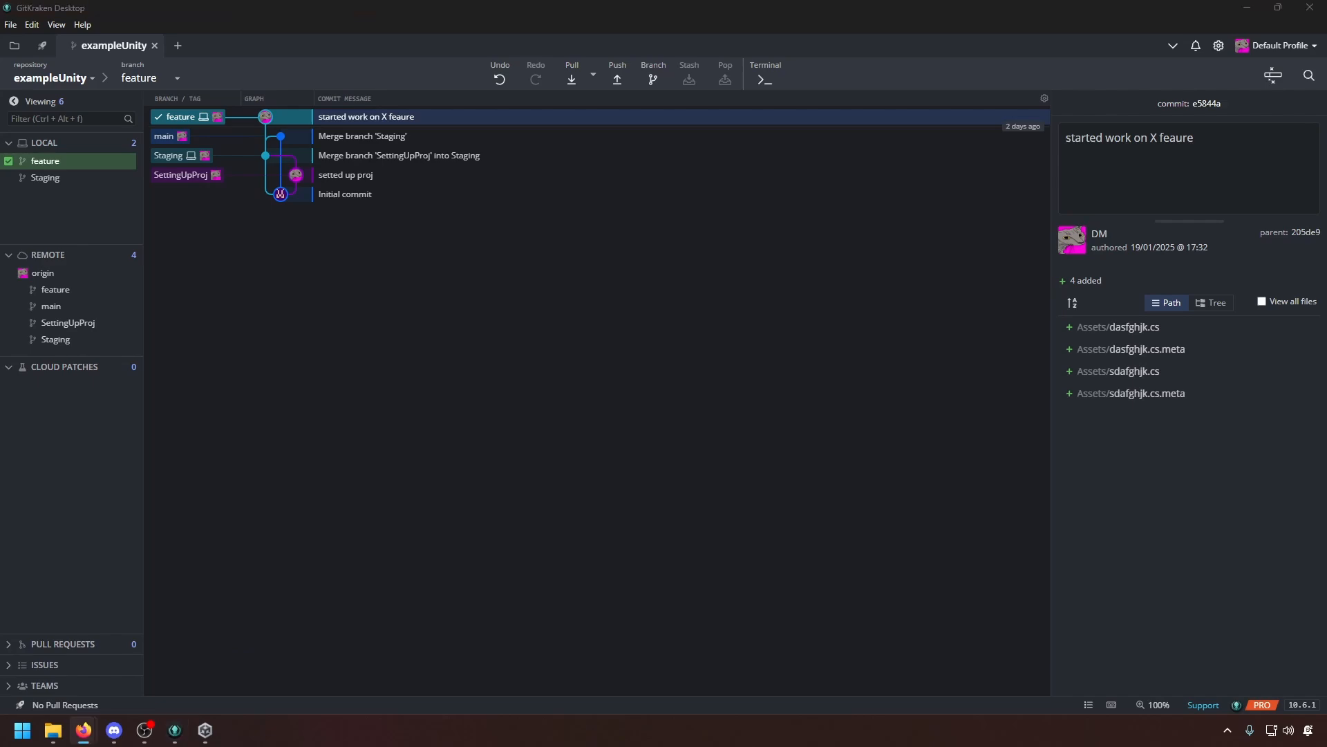
Switch to GitHub in Firefox, filter the top repositories by "exa" and open the exampleUnity repository
{"action": "left_click_drag", "start_coordinate": [296, 383], "coordinate": [524, 292]}
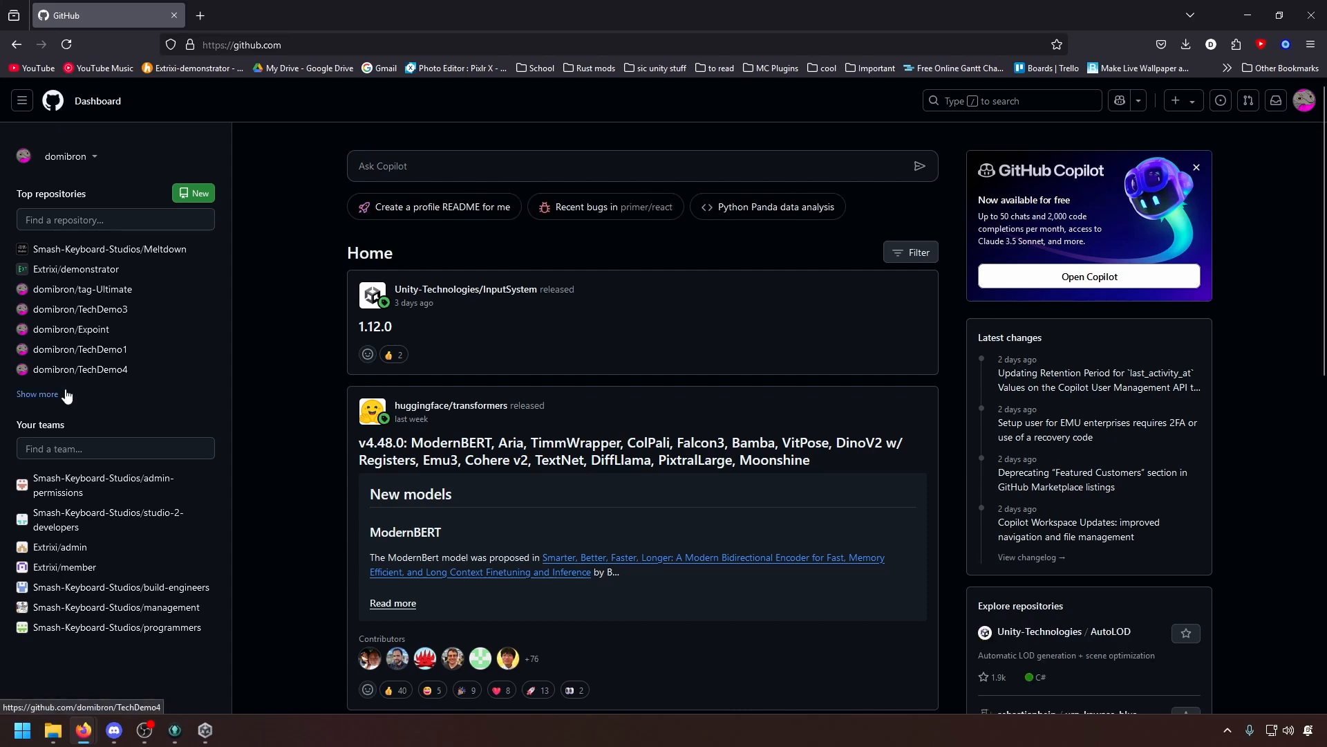
{"action": "left_click", "coordinate": [92, 220]}
{"action": "type", "text": "exa"}
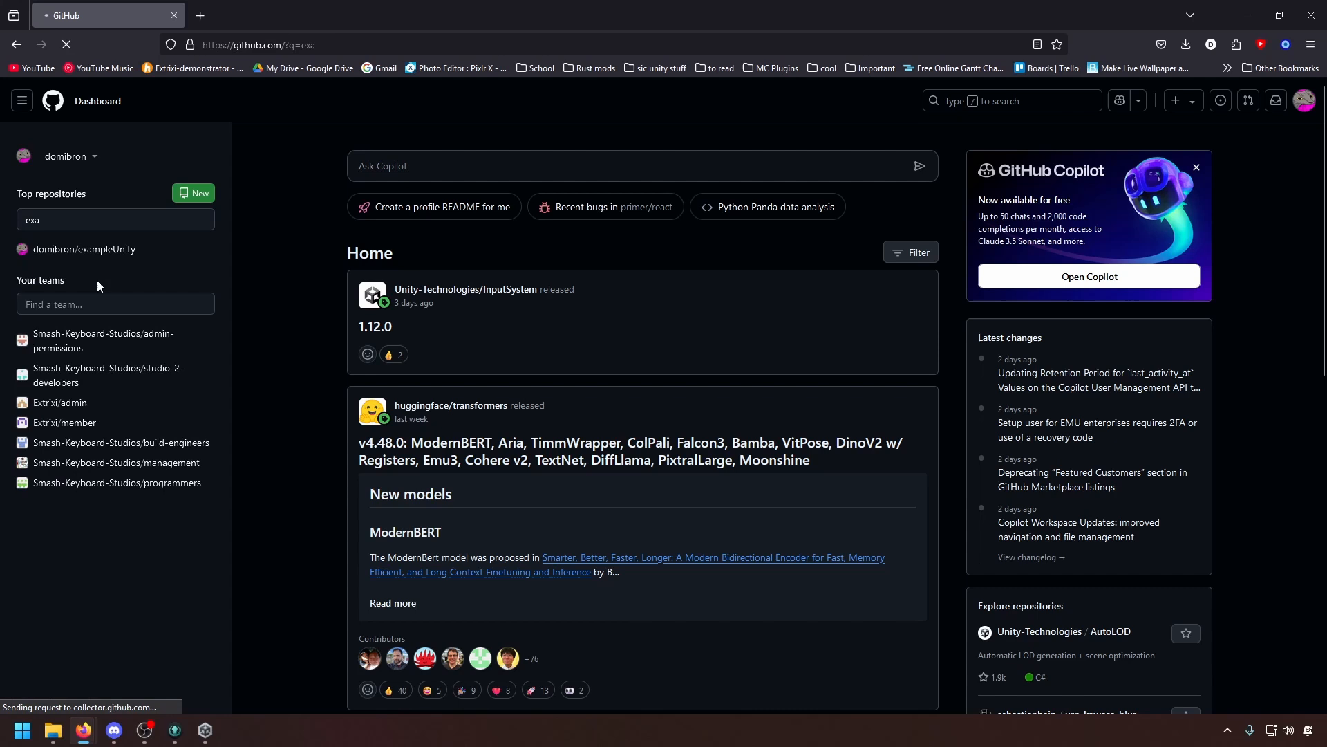
{"action": "left_click", "coordinate": [139, 252]}
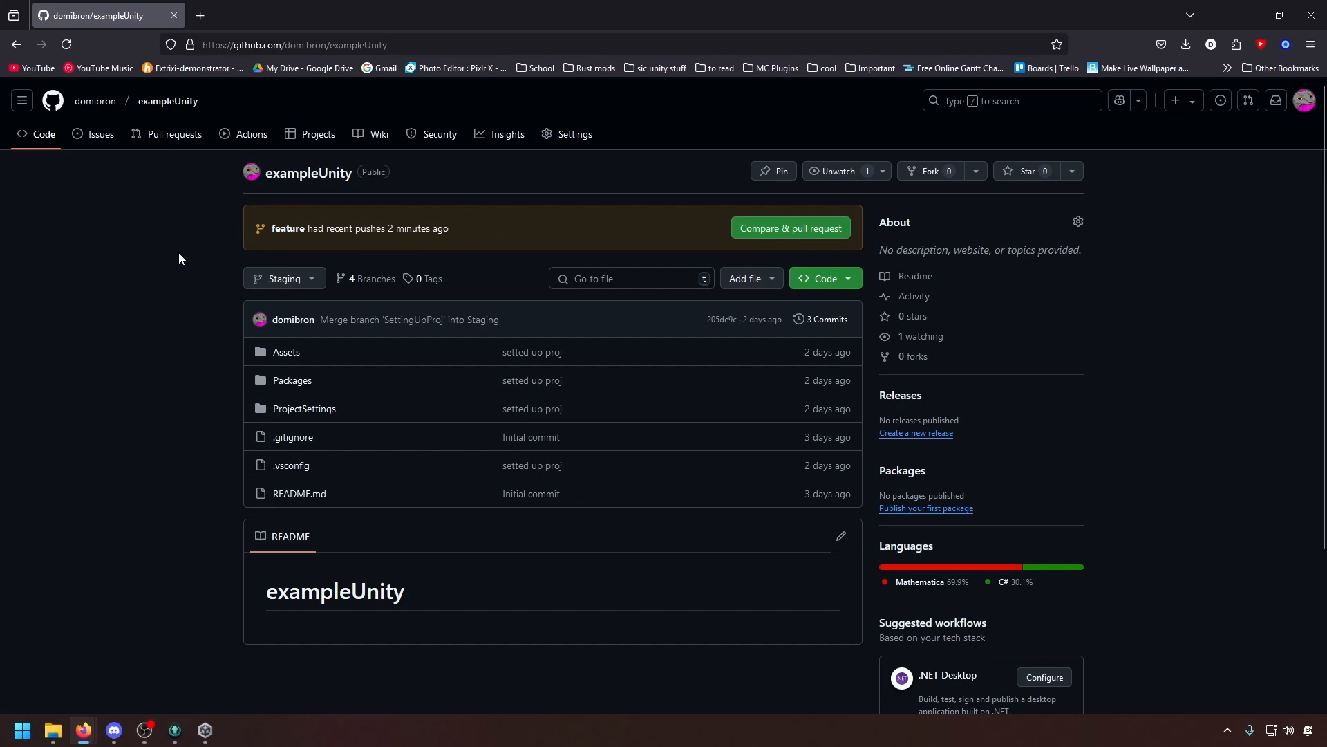
Start a new pull request in exampleUnity with Staging as the base and feature as the compare branch
{"action": "left_click", "coordinate": [173, 134]}
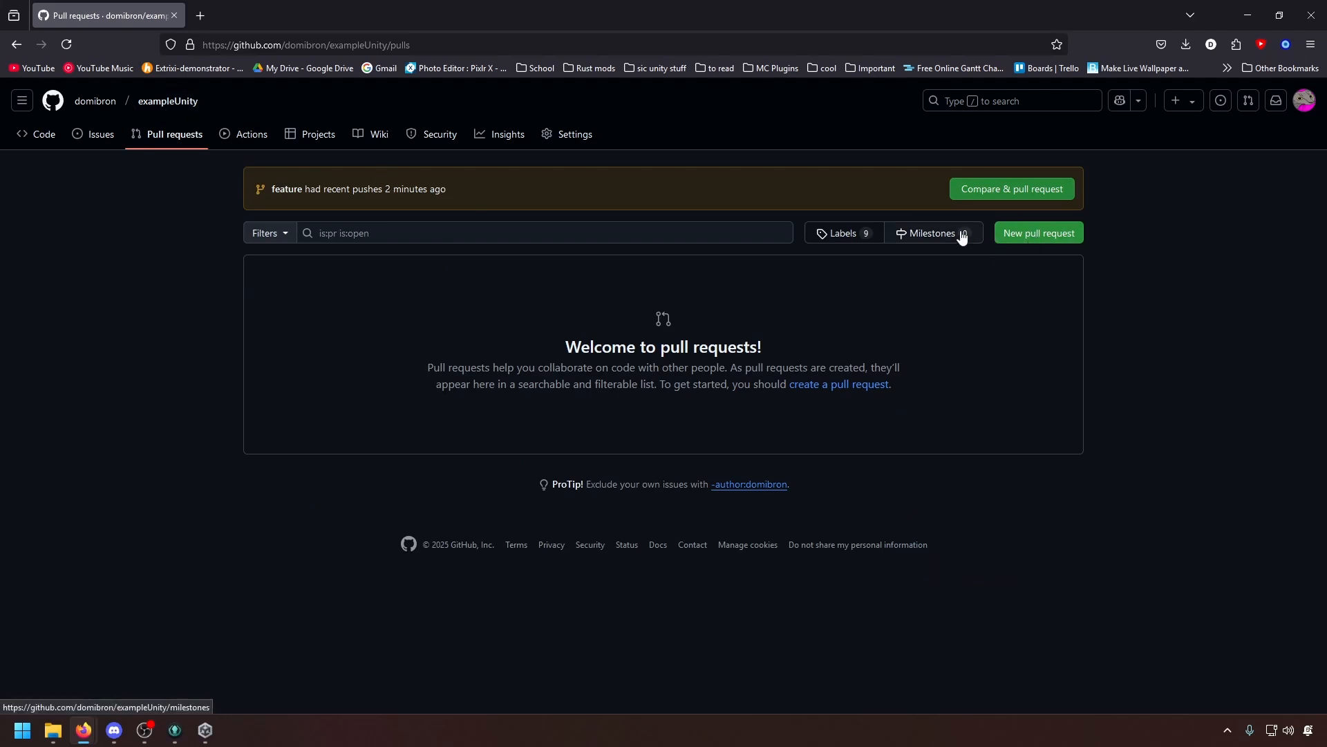
{"action": "left_click", "coordinate": [1055, 239]}
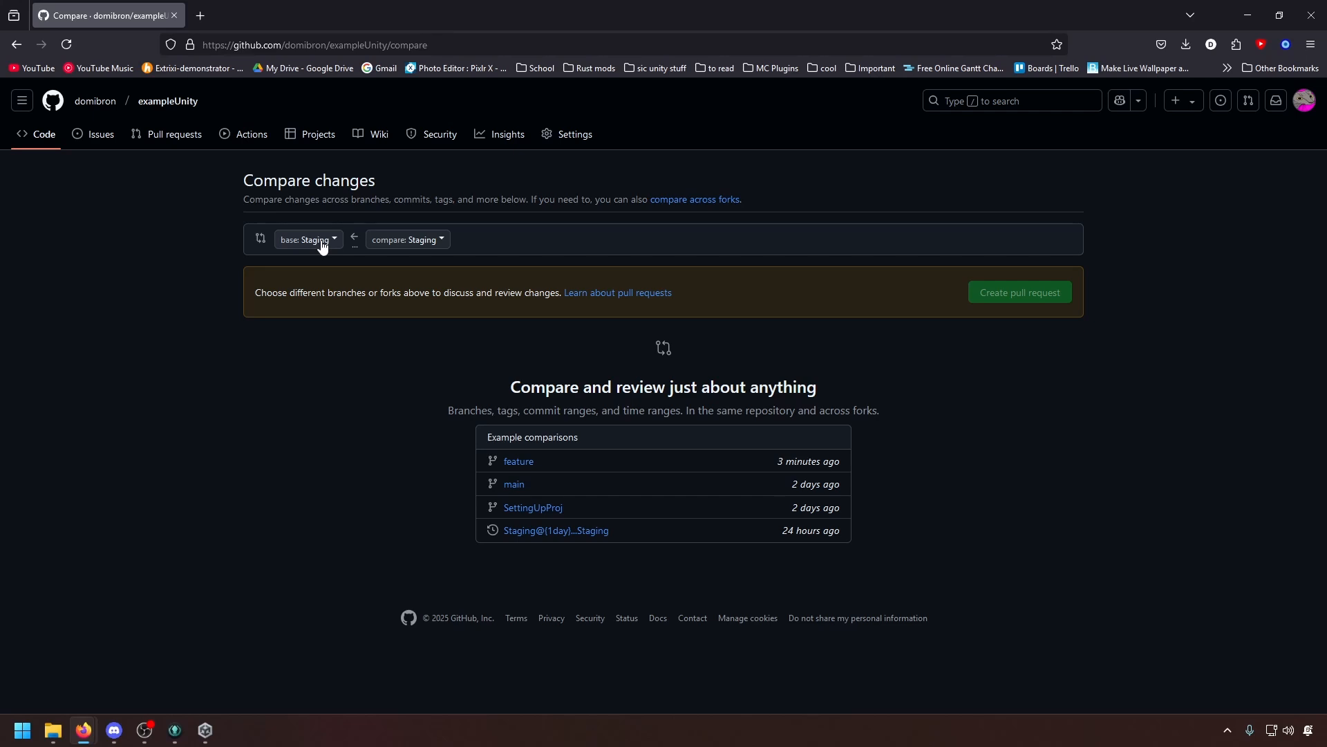
{"action": "left_click", "coordinate": [413, 242]}
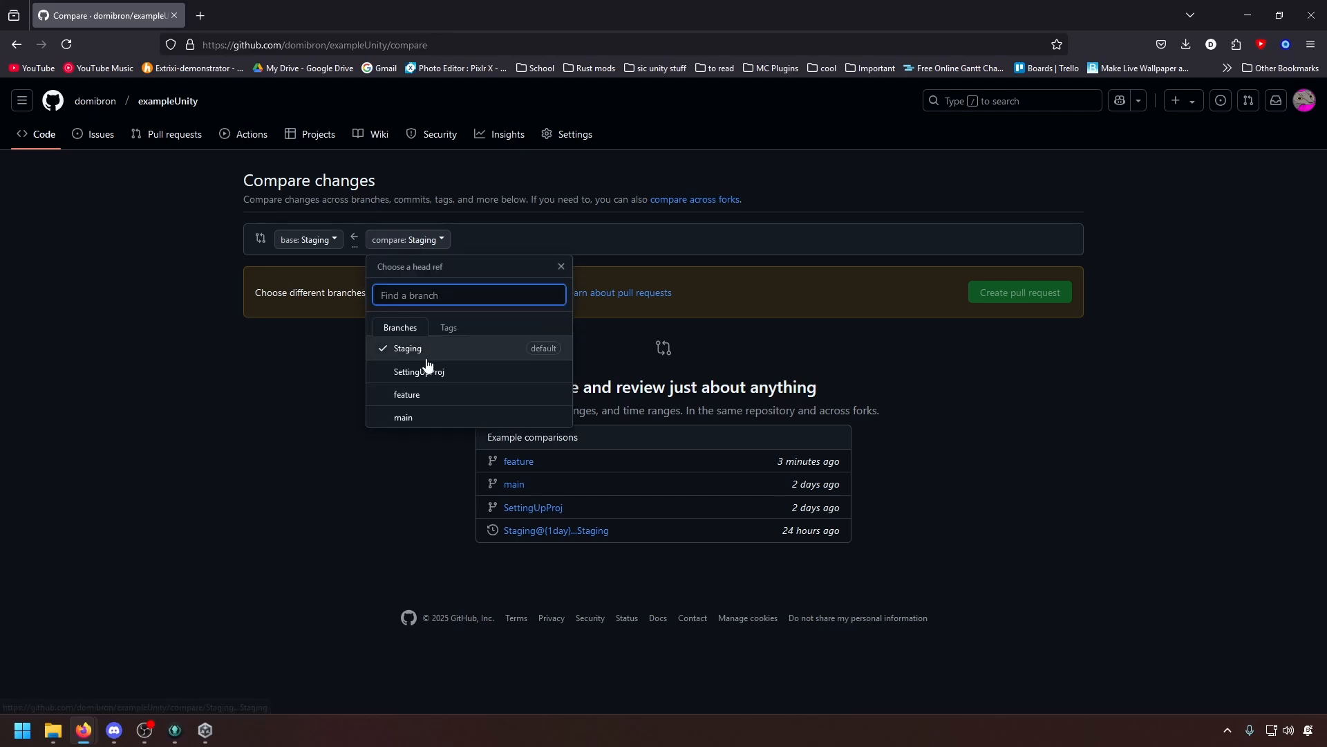
{"action": "left_click", "coordinate": [441, 404]}
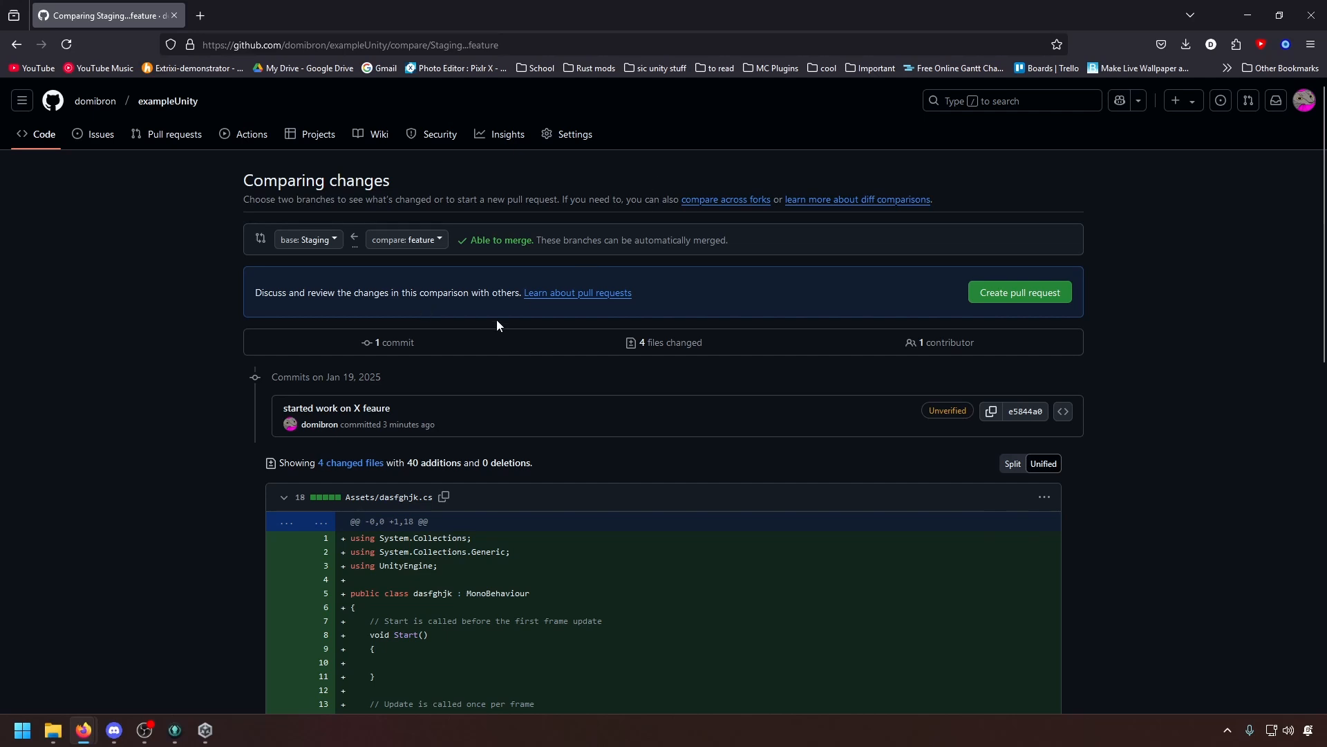
Review the changed files in the comparison and open the pull request form
{"action": "scroll", "coordinate": [496, 325], "scroll_direction": "down", "scroll_amount": 12}
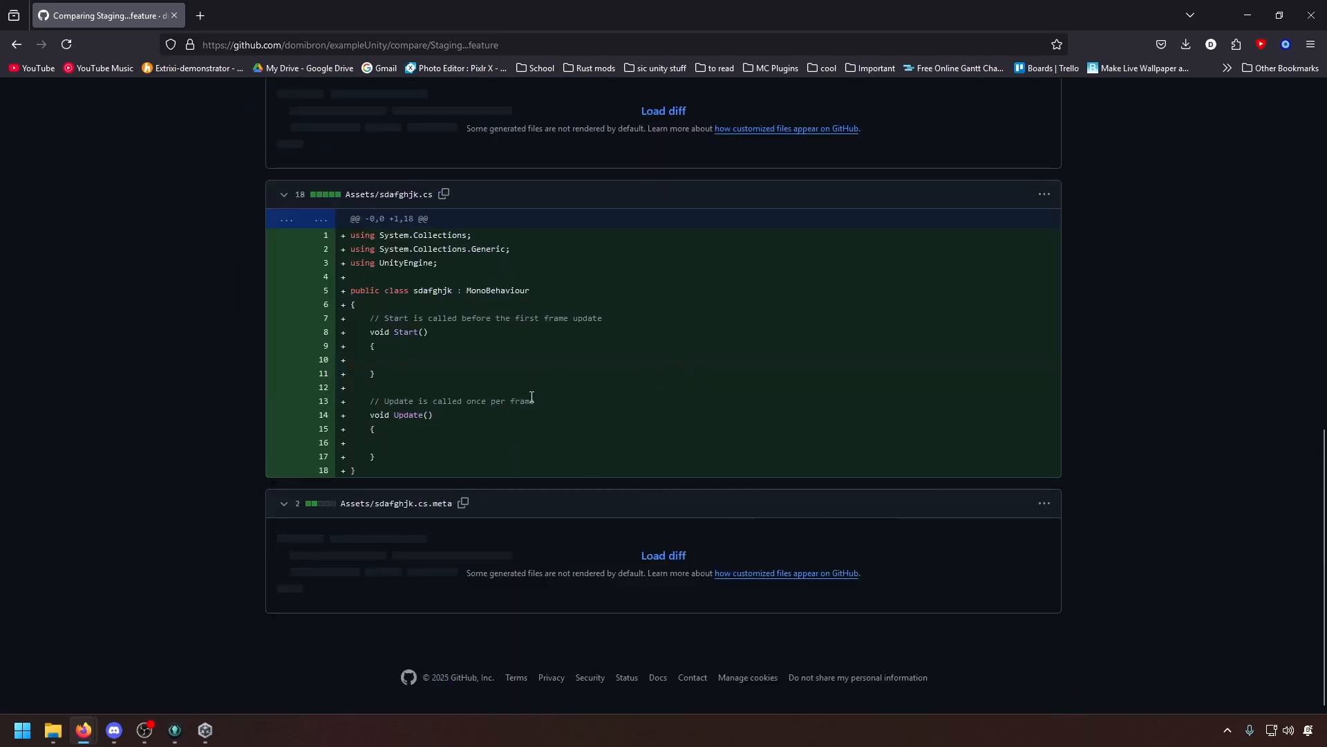
{"action": "scroll", "coordinate": [484, 415], "scroll_direction": "up", "scroll_amount": 5}
{"action": "scroll", "coordinate": [471, 503], "scroll_direction": "up", "scroll_amount": 4}
{"action": "scroll", "coordinate": [477, 276], "scroll_direction": "down", "scroll_amount": 3}
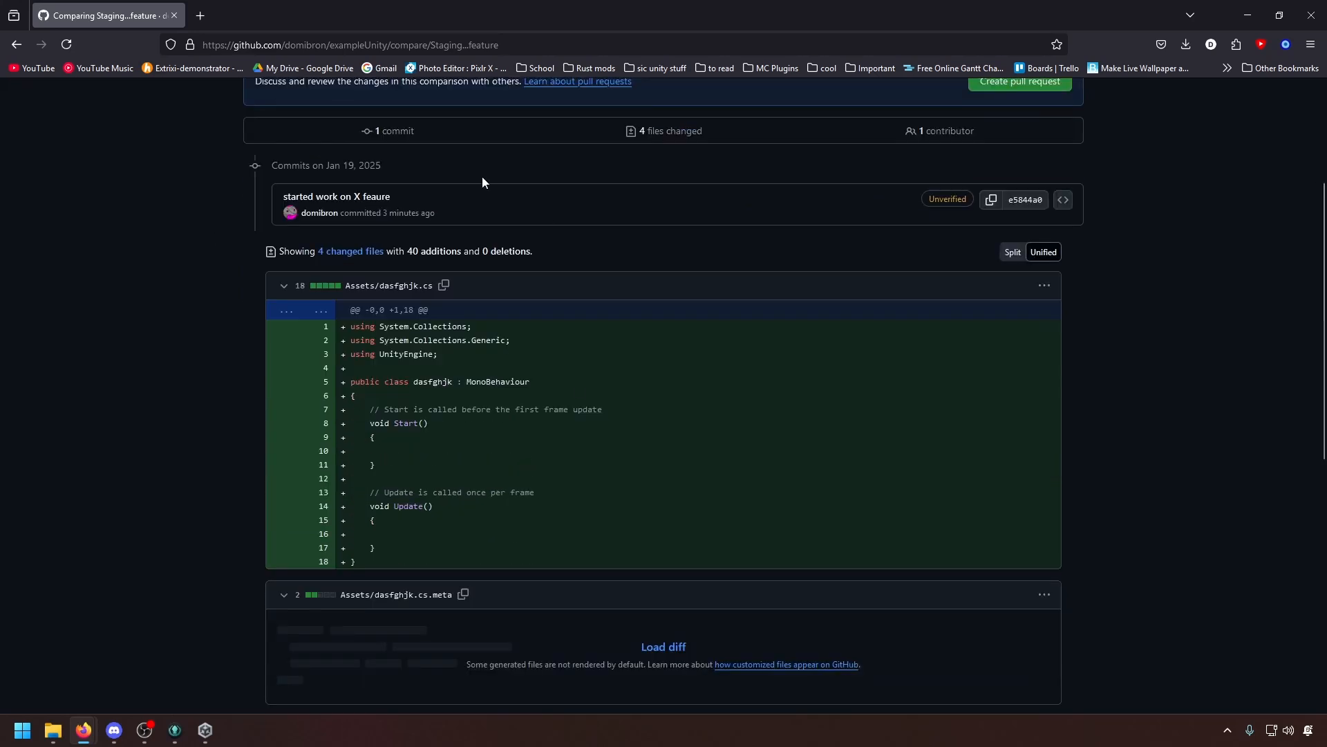
{"action": "scroll", "coordinate": [794, 474], "scroll_direction": "down", "scroll_amount": 2}
{"action": "scroll", "coordinate": [565, 433], "scroll_direction": "up", "scroll_amount": 4}
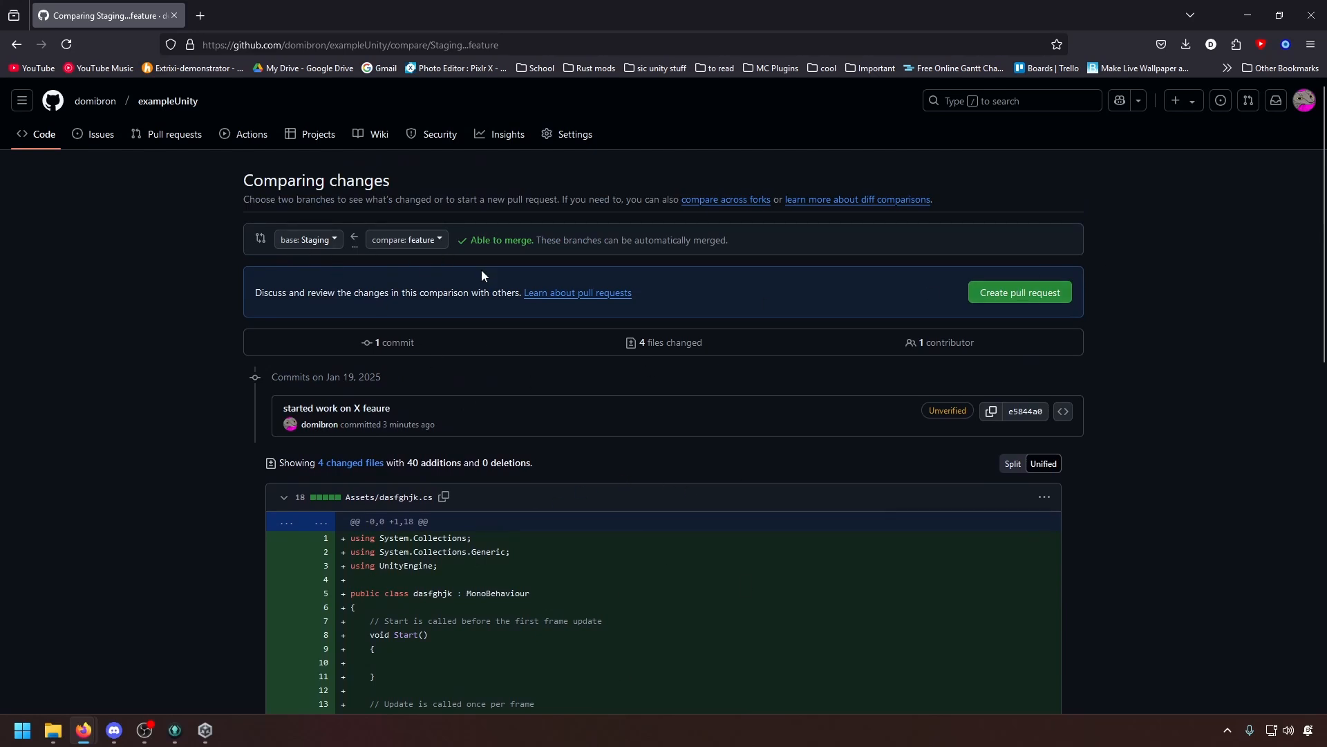
{"action": "left_click", "coordinate": [1011, 297]}
{"action": "left_click", "coordinate": [492, 501]}
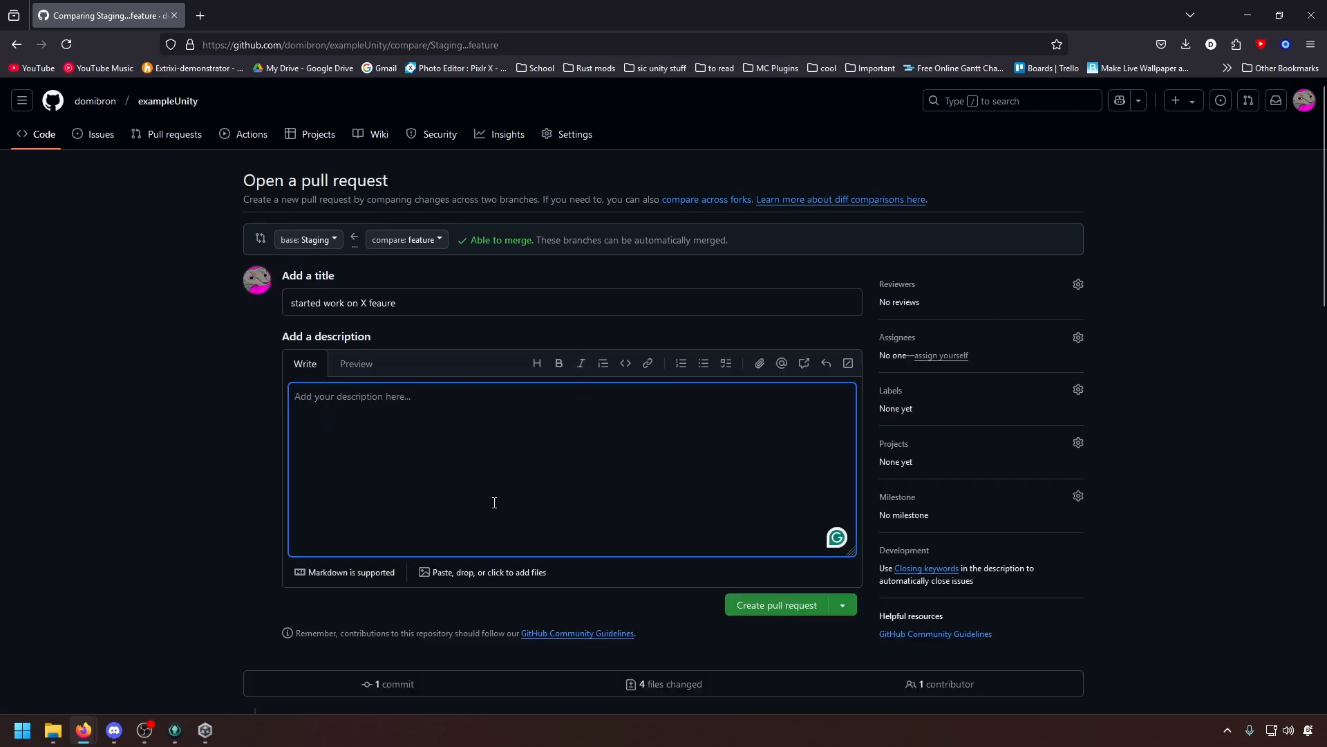
{"action": "left_click_drag", "start_coordinate": [397, 303], "coordinate": [276, 355]}
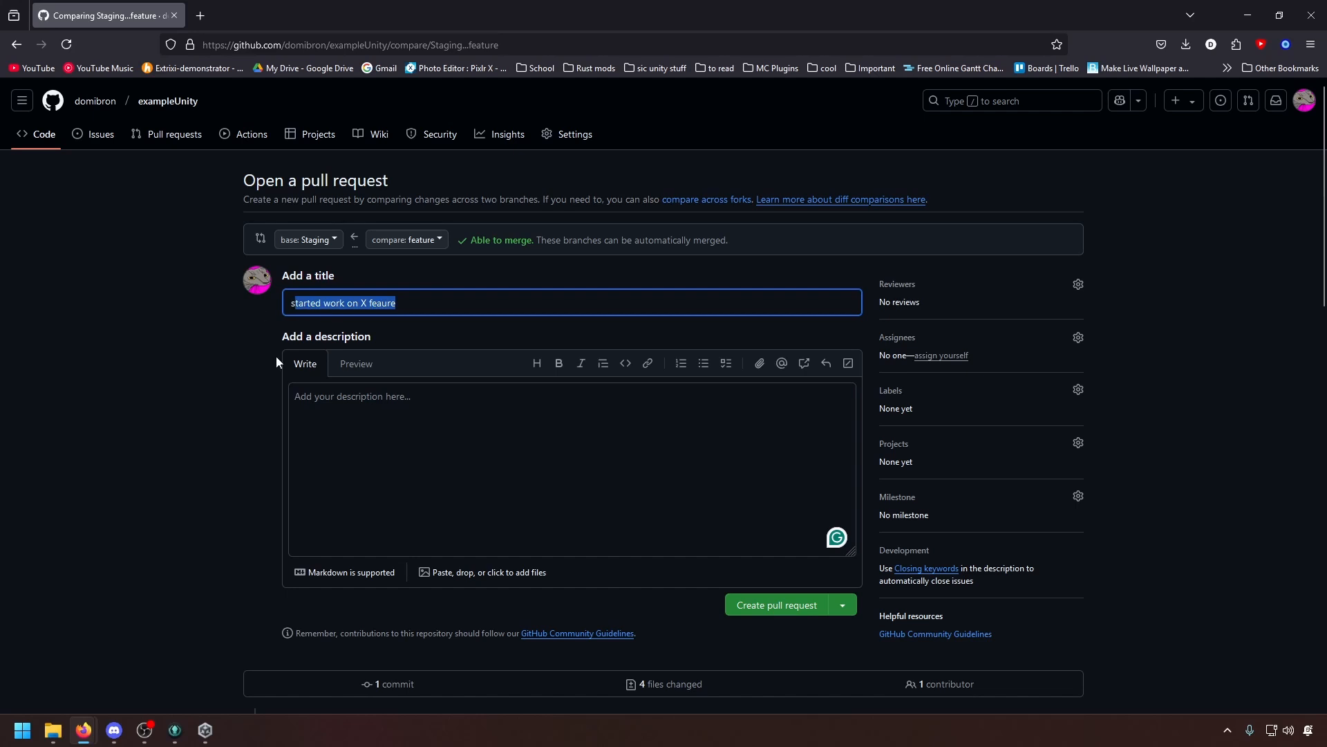
{"action": "left_click", "coordinate": [382, 460]}
{"action": "left_click_drag", "start_coordinate": [419, 309], "coordinate": [282, 320]}
{"action": "left_click", "coordinate": [462, 470]}
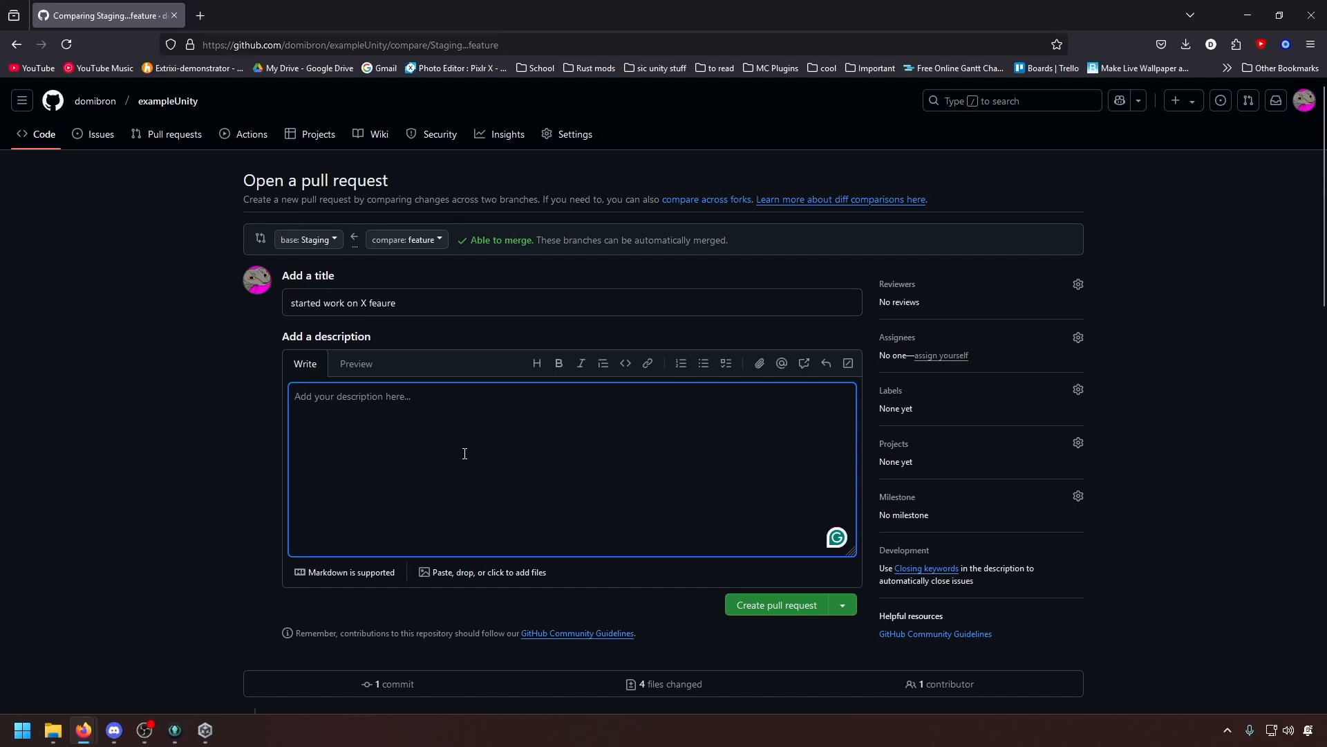
{"action": "left_click_drag", "start_coordinate": [427, 310], "coordinate": [237, 305]}
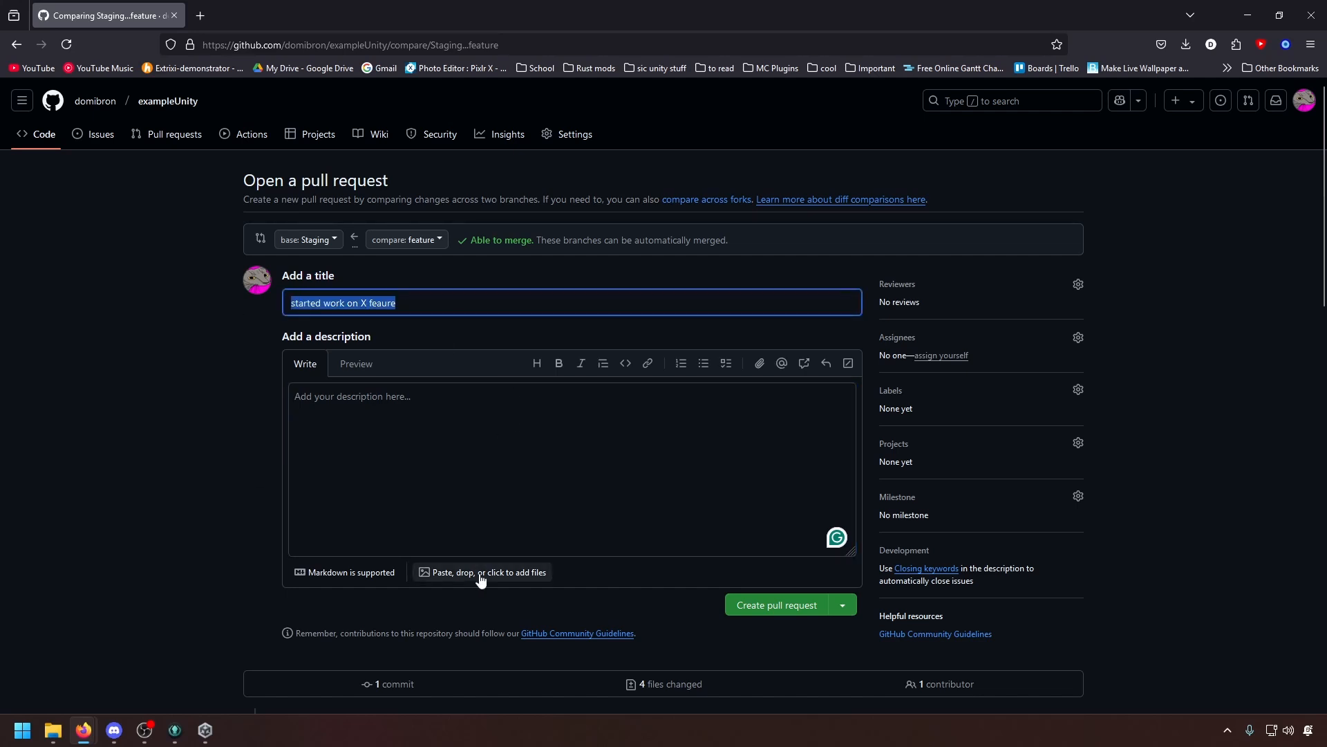
{"action": "left_click", "coordinate": [414, 518]}
{"action": "left_click_drag", "start_coordinate": [441, 306], "coordinate": [269, 305]}
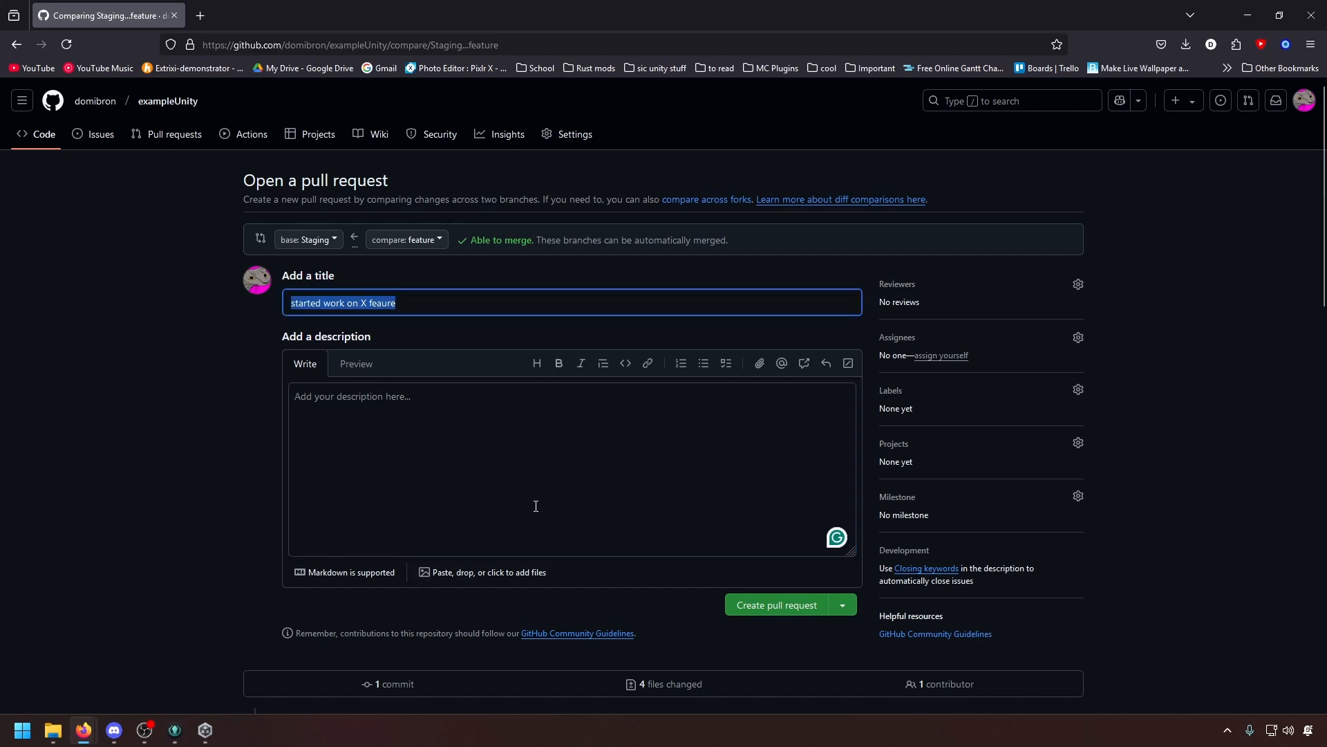
Begin the pull request description with the line "Change log:" and start a bullet with an asterisk below it
{"action": "left_click", "coordinate": [526, 495]}
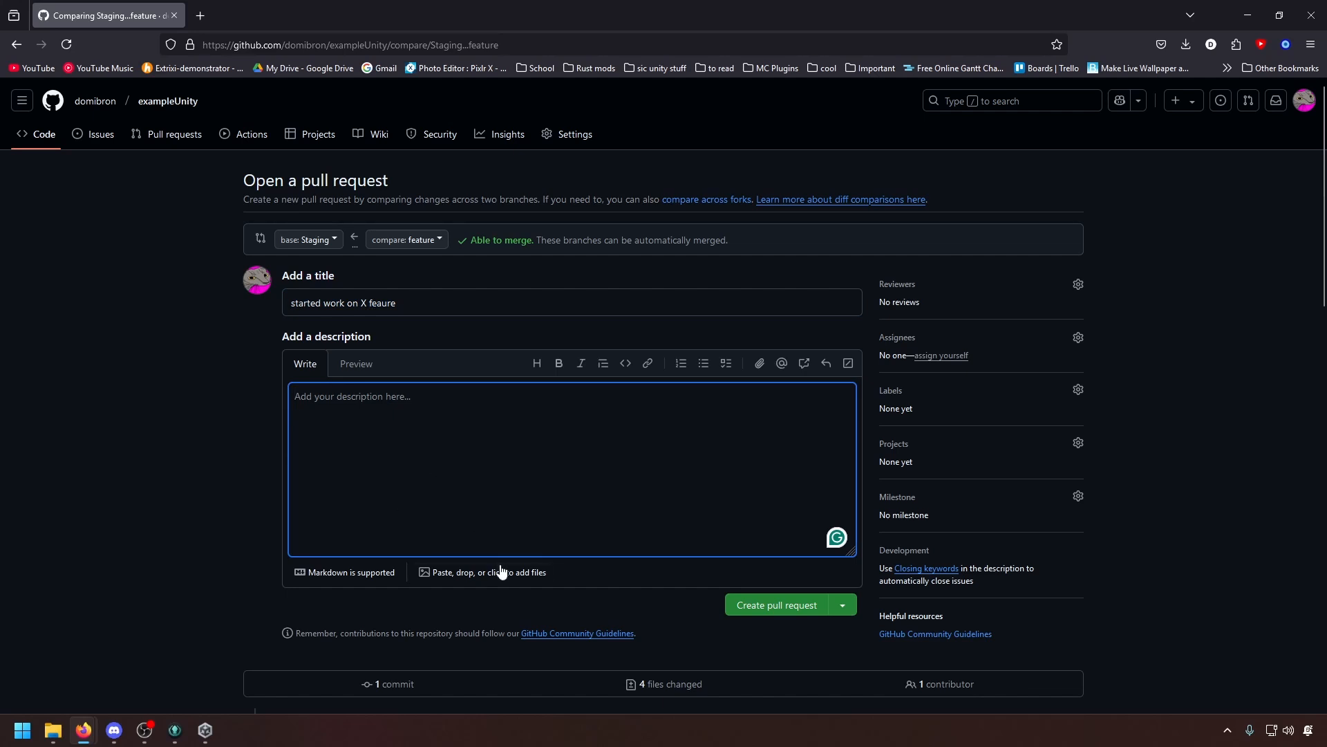
{"action": "type", "text": "Change log"}
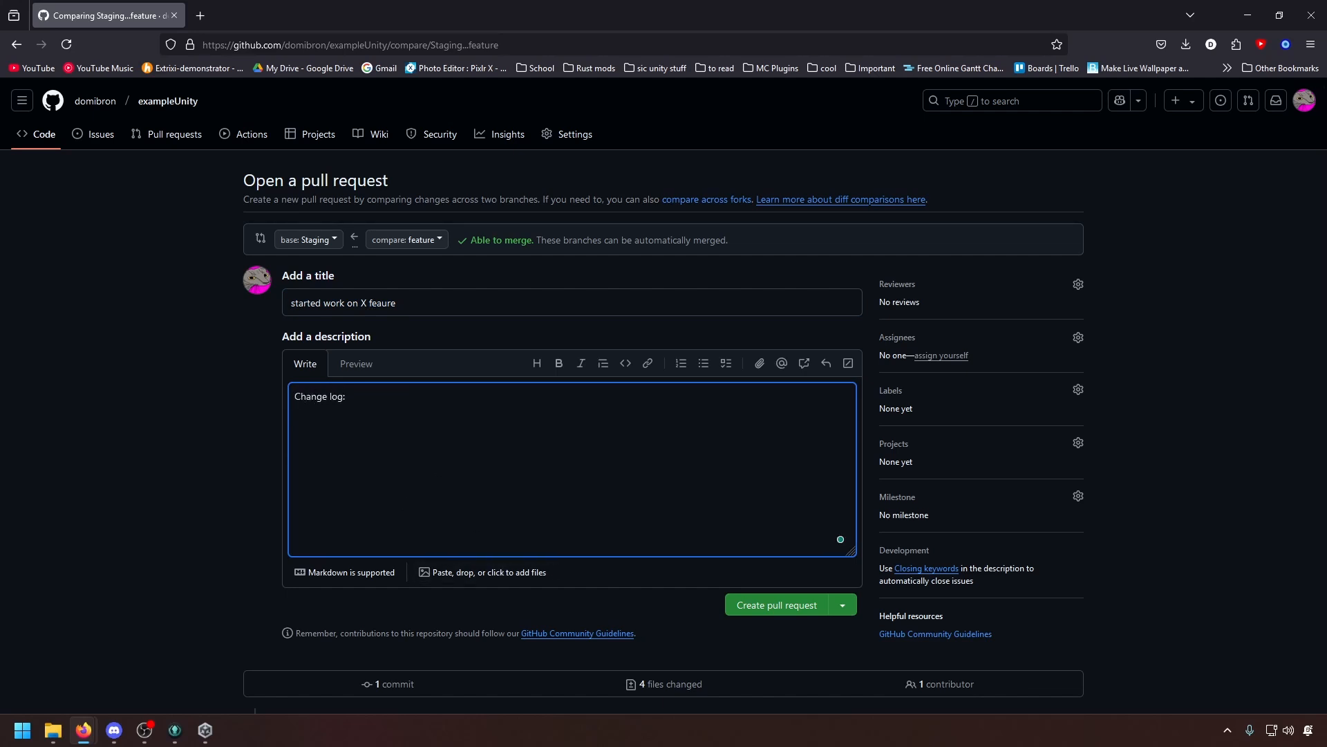
{"action": "type", "text": ":"}
{"action": "key", "text": "Return"}
{"action": "type", "text": "*"}
{"action": "key", "text": "shift+F7"}
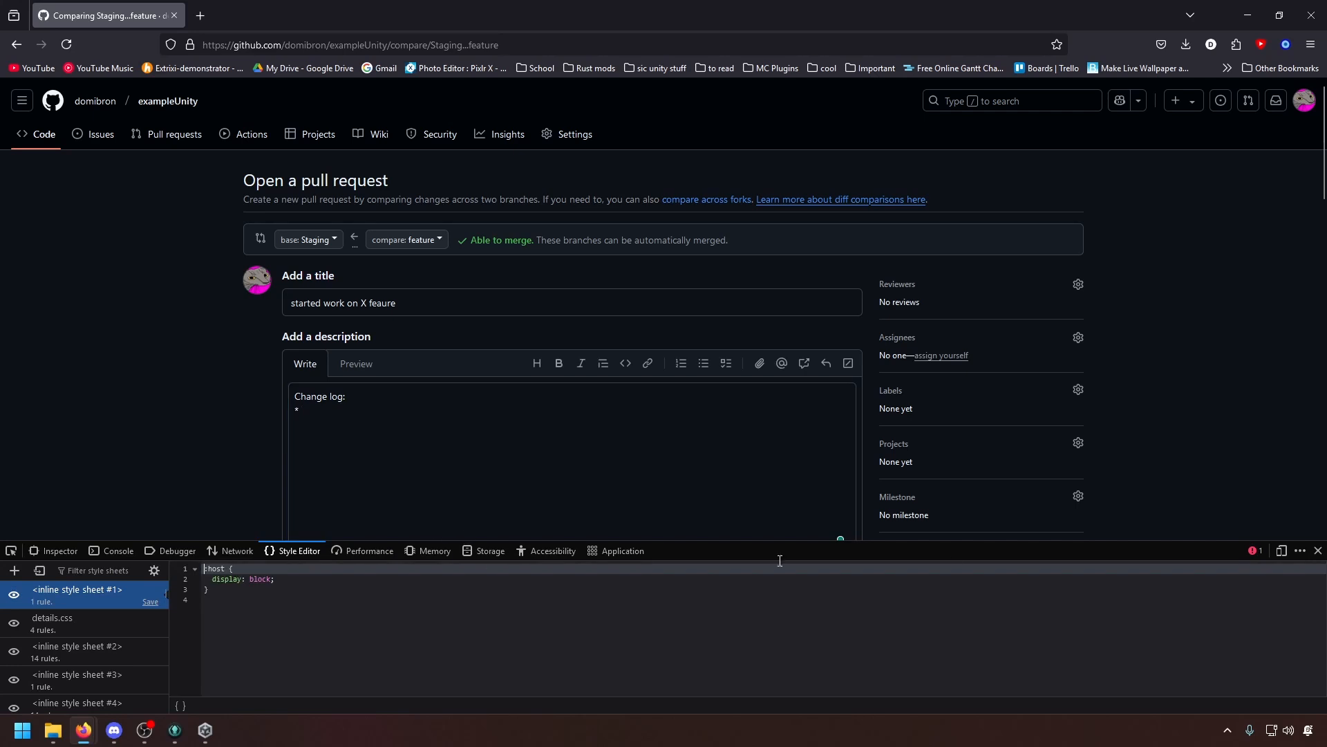
{"action": "left_click", "coordinate": [1318, 550]}
{"action": "left_click", "coordinate": [359, 463]}
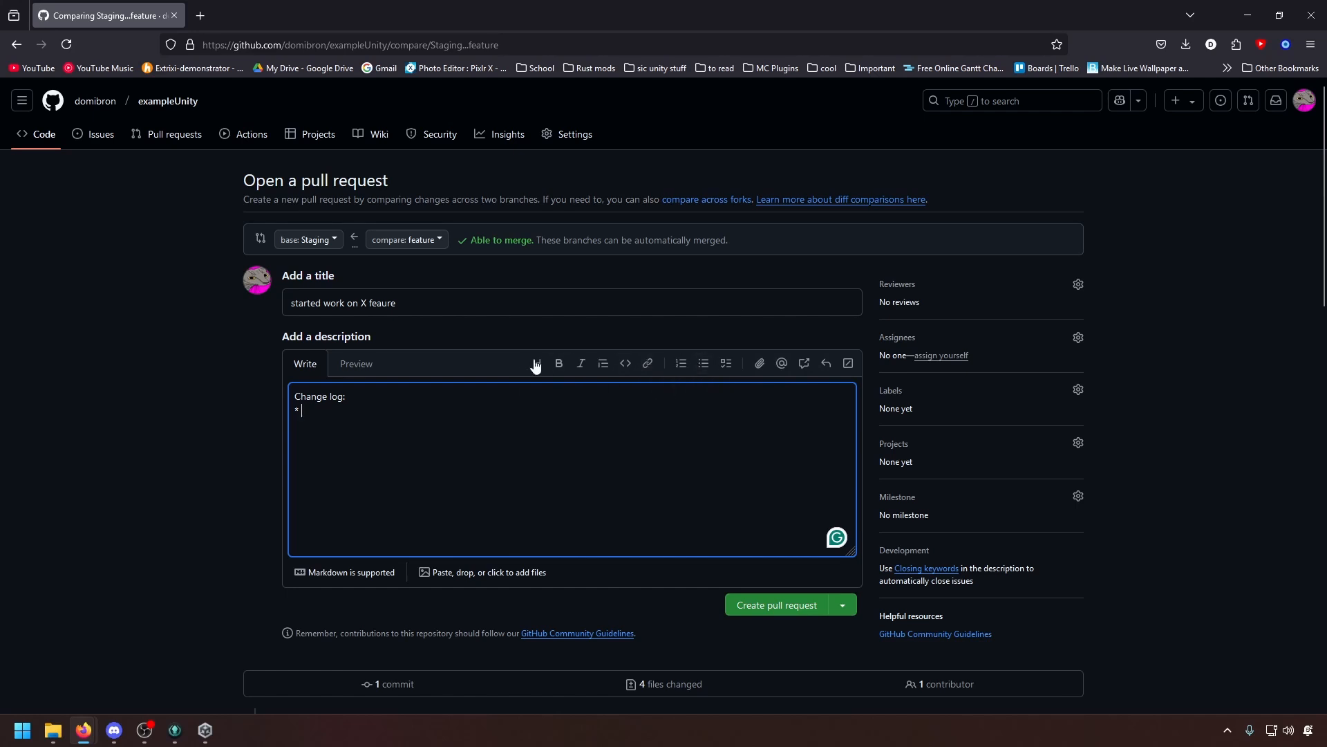
{"action": "left_click", "coordinate": [567, 366]}
{"action": "key", "text": "ctrl+z"}
Enter "added feature x" and "added feature y" as the two bullet items of the change log
{"action": "type", "text": "added geature x"}
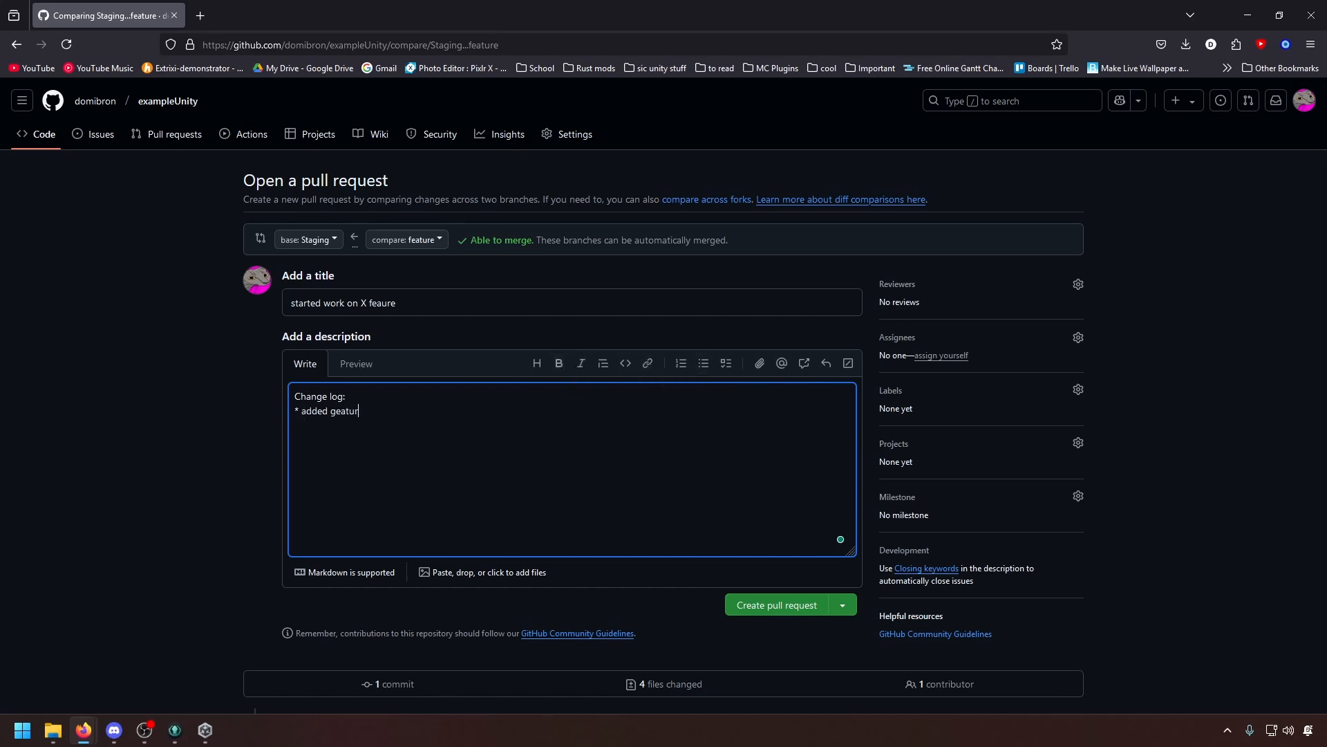
{"action": "key", "text": "Return"}
{"action": "type", "text": "added feature y"}
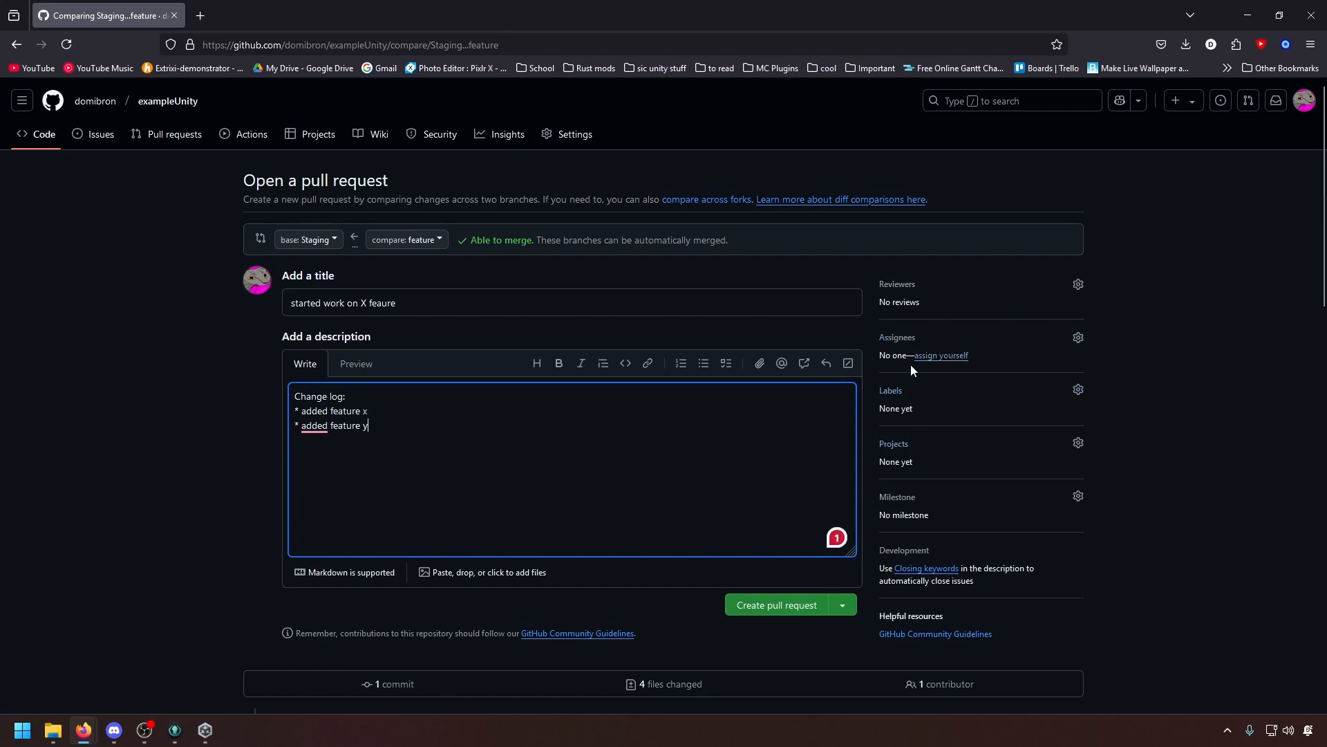
Assign the pull request to yourself and create it
{"action": "left_click", "coordinate": [944, 357]}
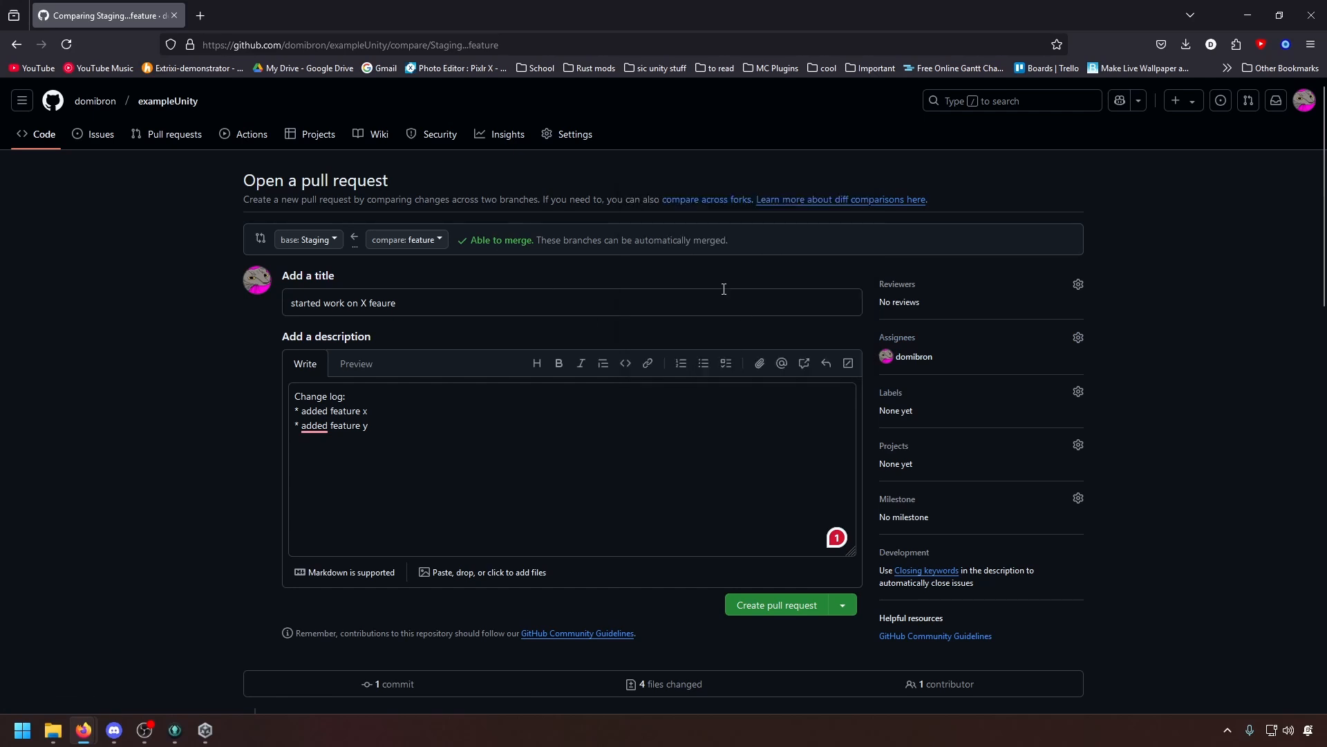
{"action": "left_click", "coordinate": [523, 420]}
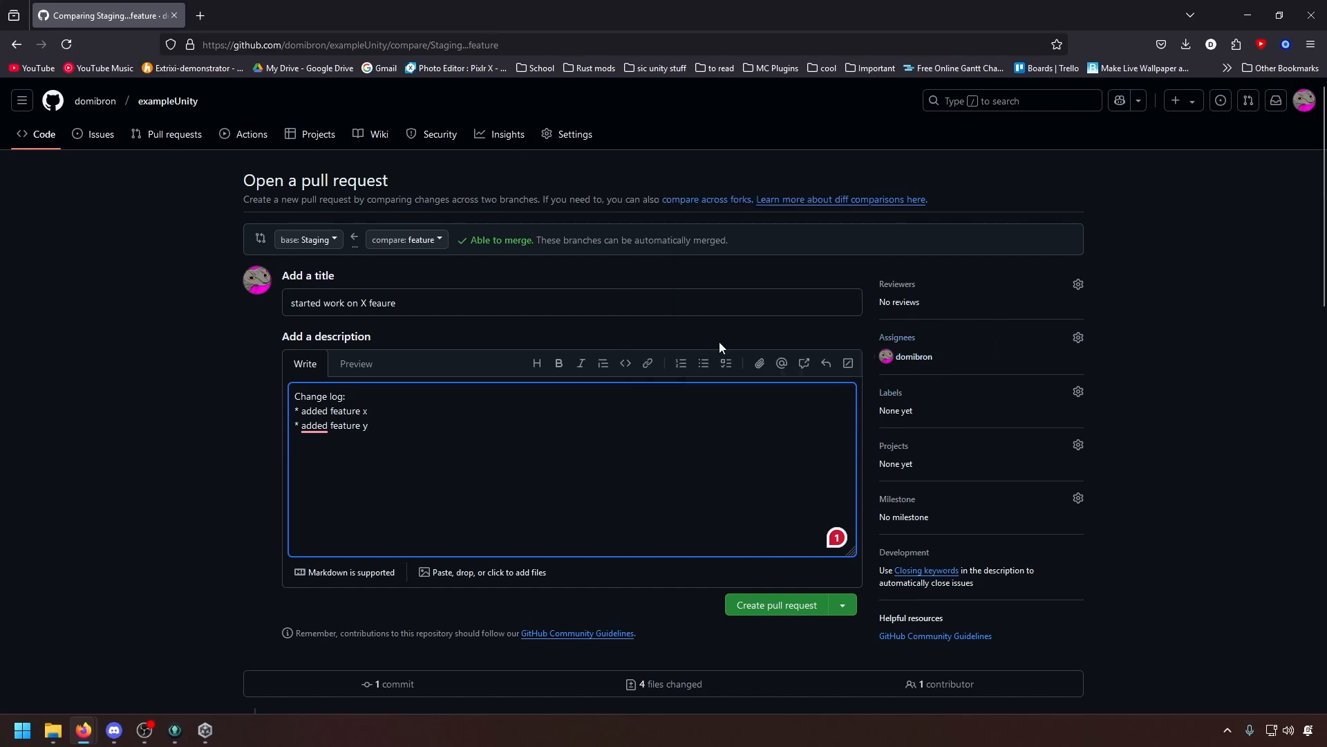
{"action": "scroll", "coordinate": [1005, 316], "scroll_direction": "down", "scroll_amount": 2}
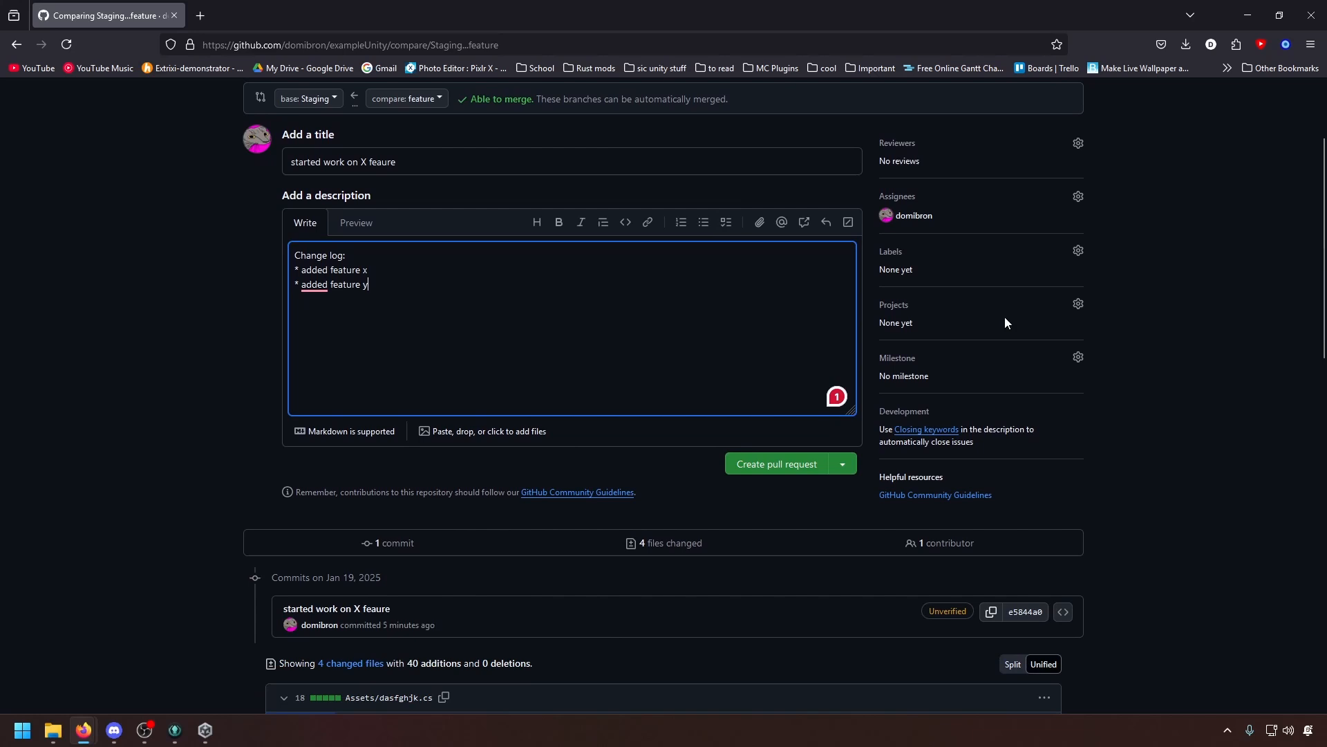
{"action": "left_click", "coordinate": [1077, 198]}
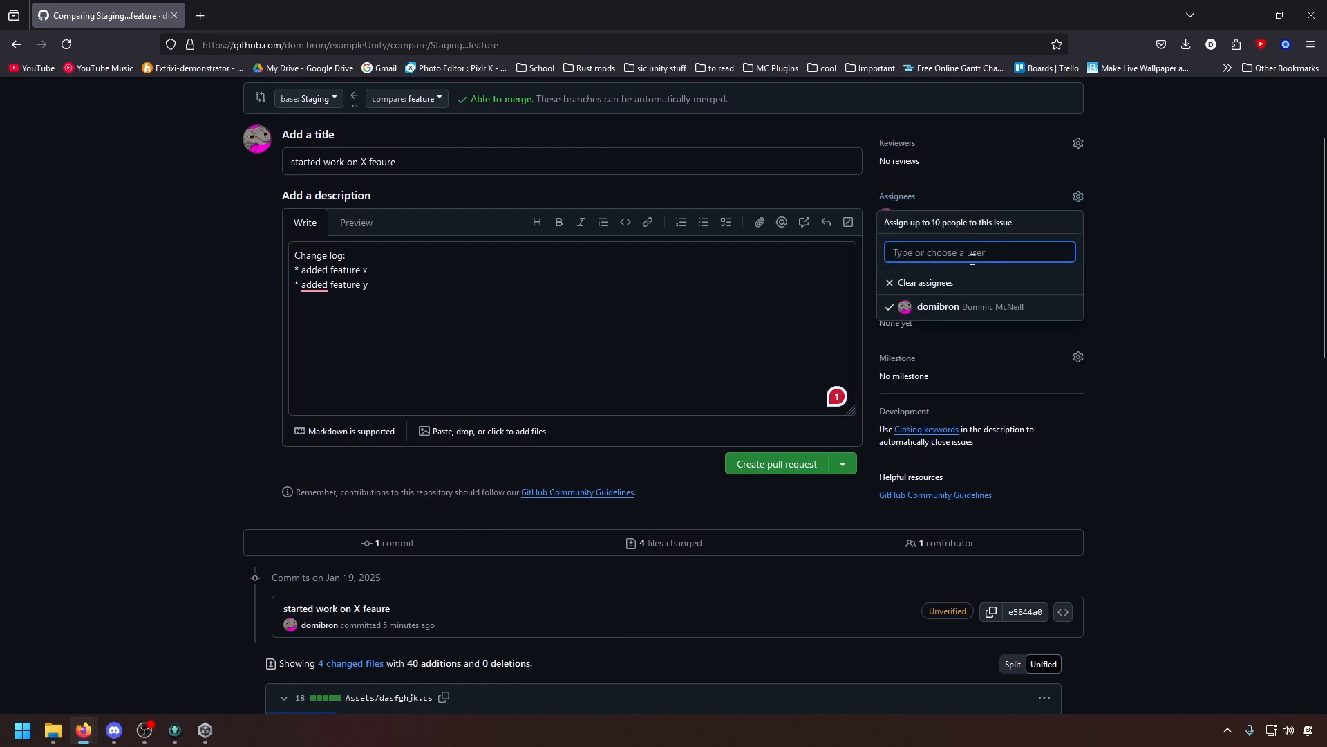
{"action": "left_click", "coordinate": [1079, 199]}
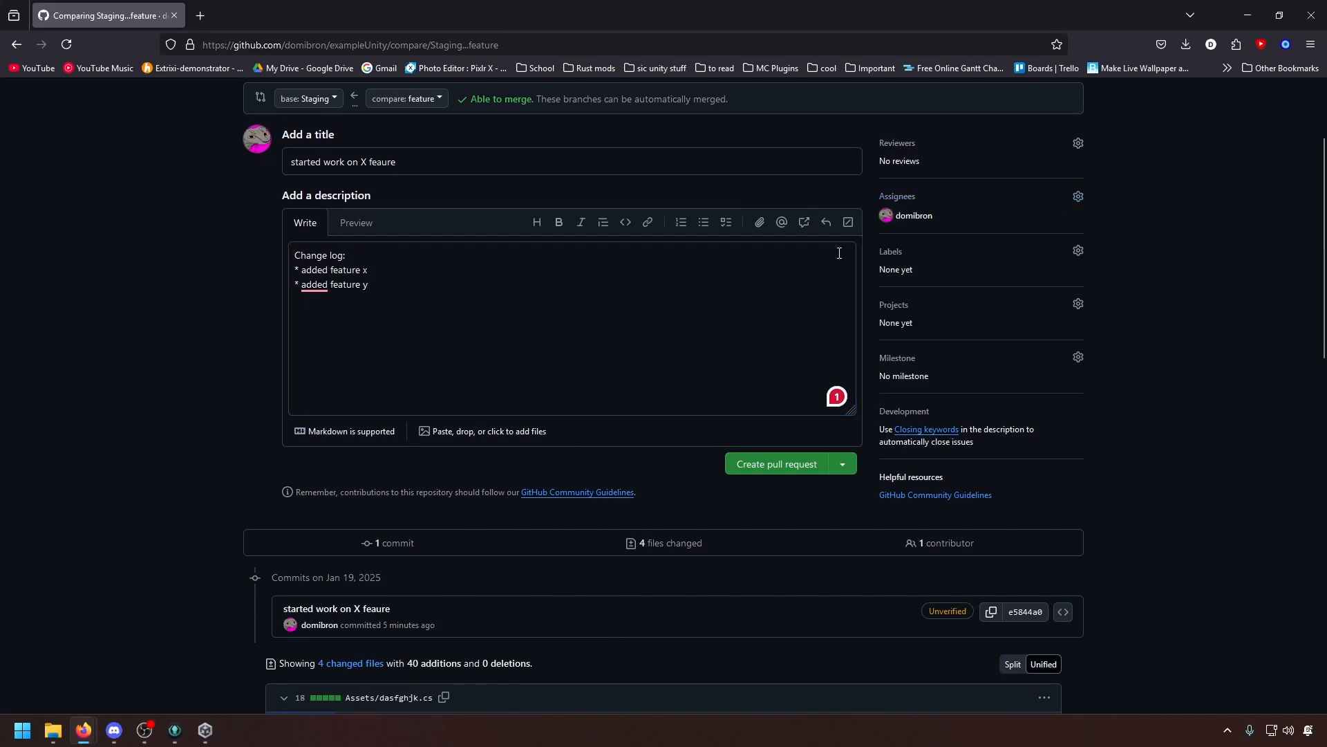
{"action": "mouse_move", "coordinate": [898, 216]}
{"action": "left_click", "coordinate": [477, 353]}
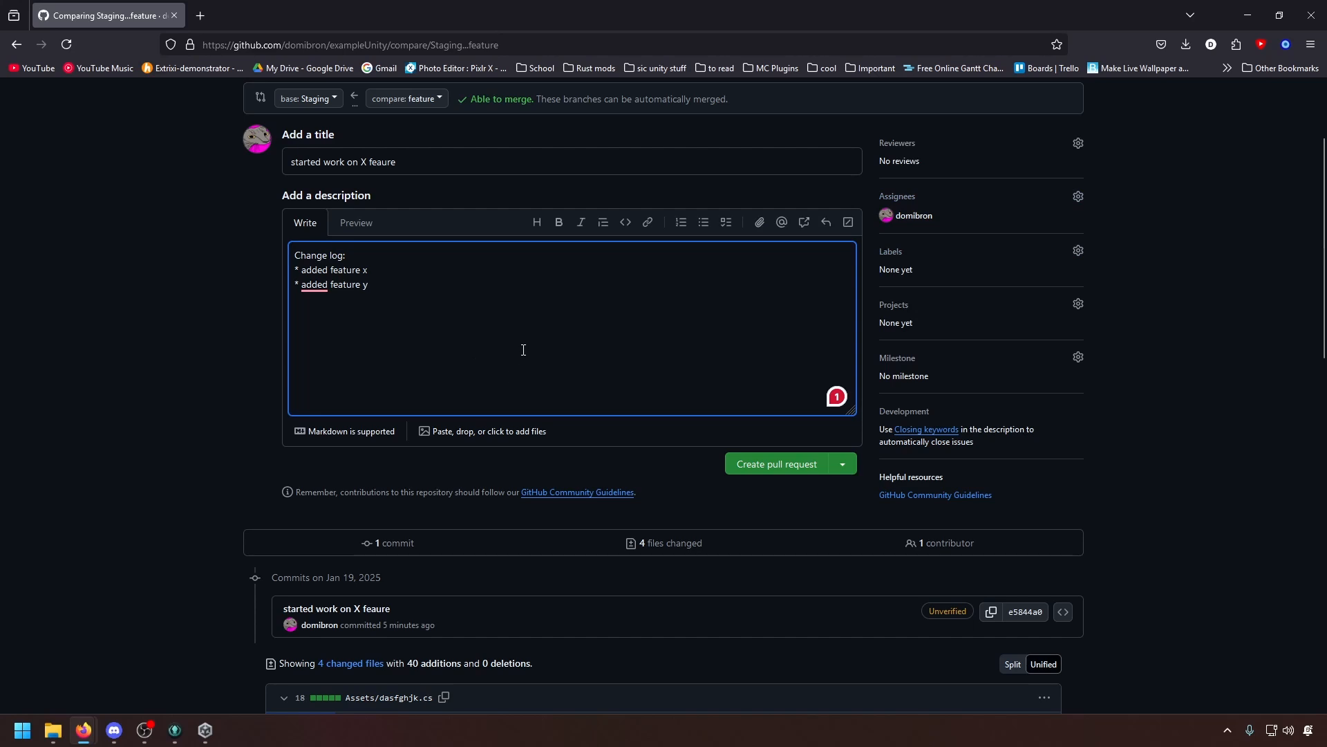
{"action": "scroll", "coordinate": [524, 349], "scroll_direction": "up", "scroll_amount": 1}
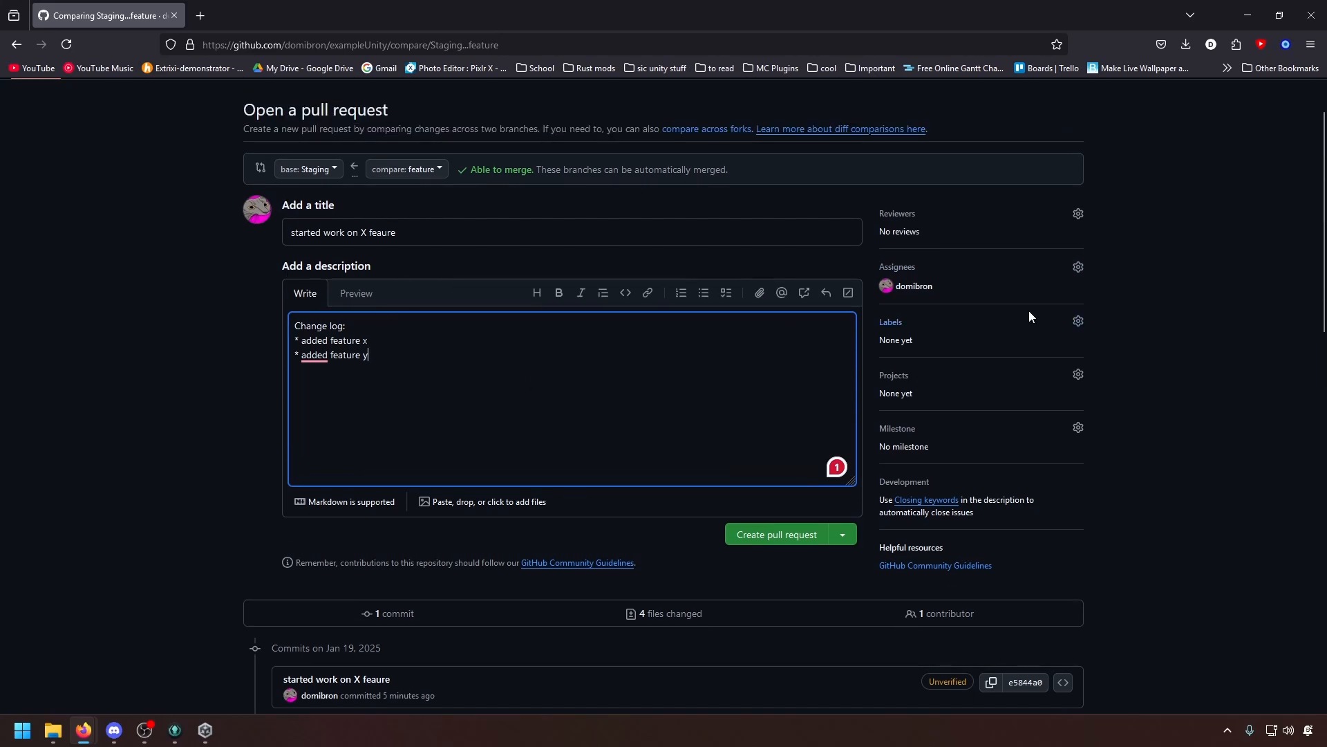
{"action": "left_click", "coordinate": [776, 534]}
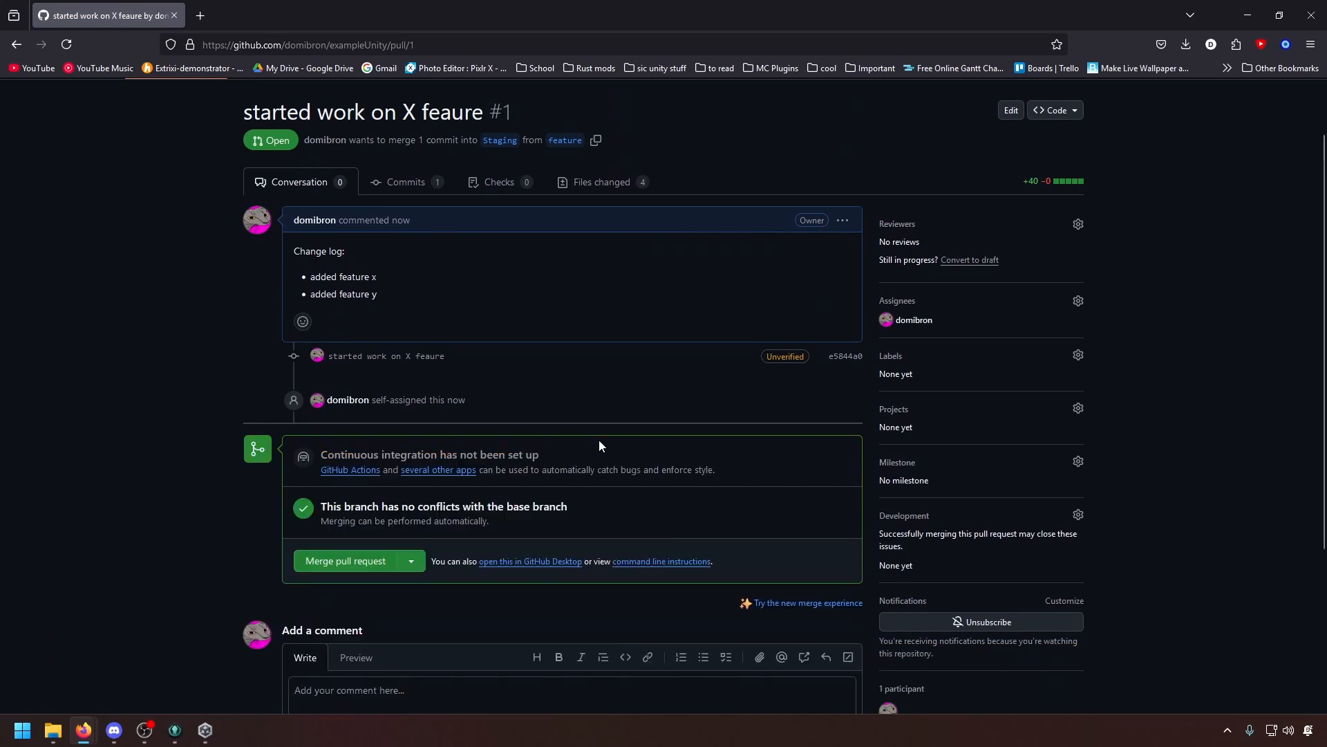
Check the commit graph in GitKraken Desktop, and back on GitHub set the pull request's merge method to Rebase and merge
{"action": "left_click", "coordinate": [175, 730]}
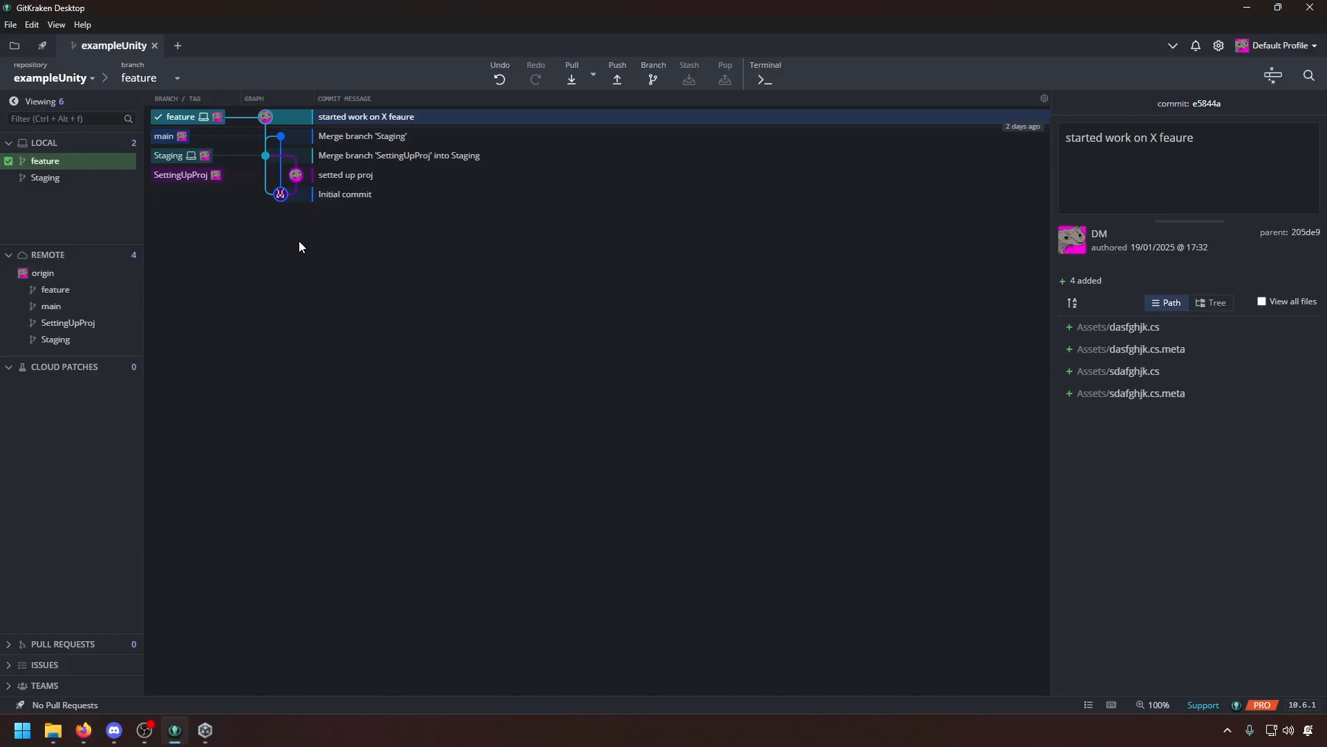
{"action": "left_click", "coordinate": [1247, 9]}
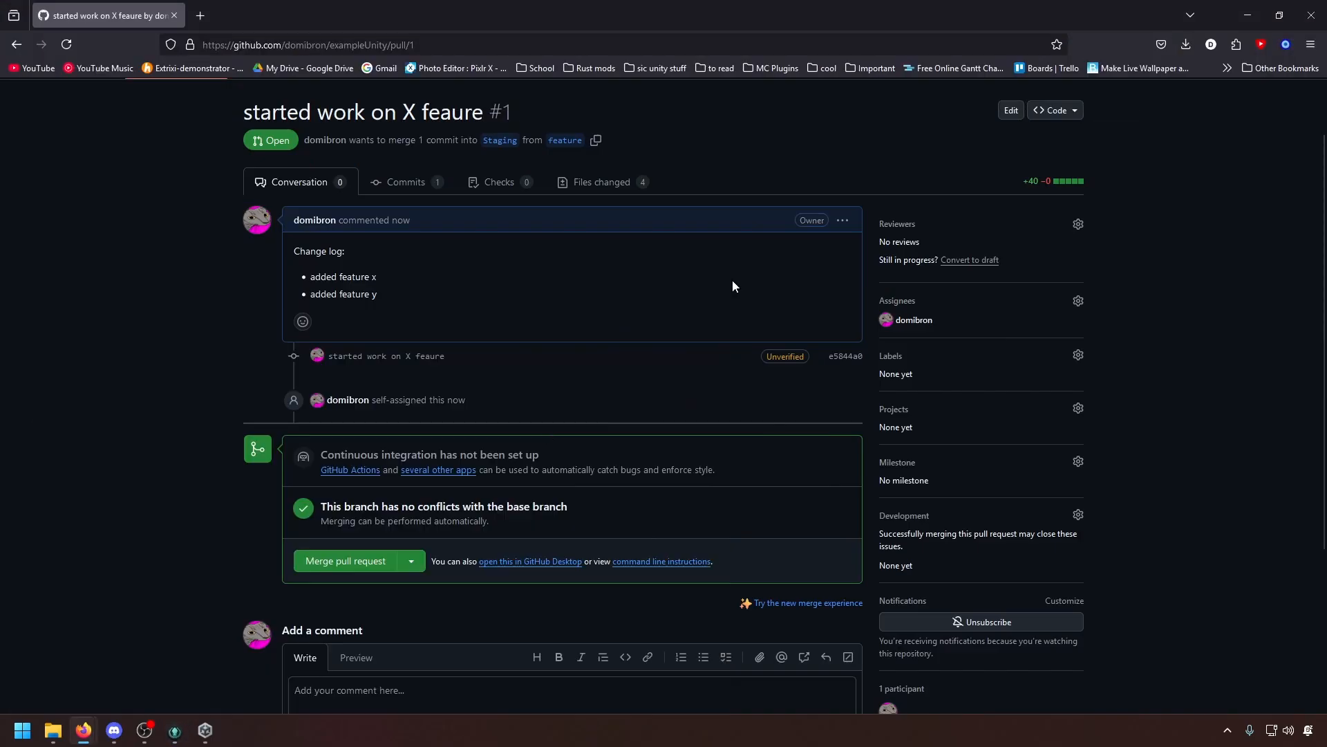
{"action": "left_click", "coordinate": [424, 567]}
{"action": "left_click", "coordinate": [366, 686]}
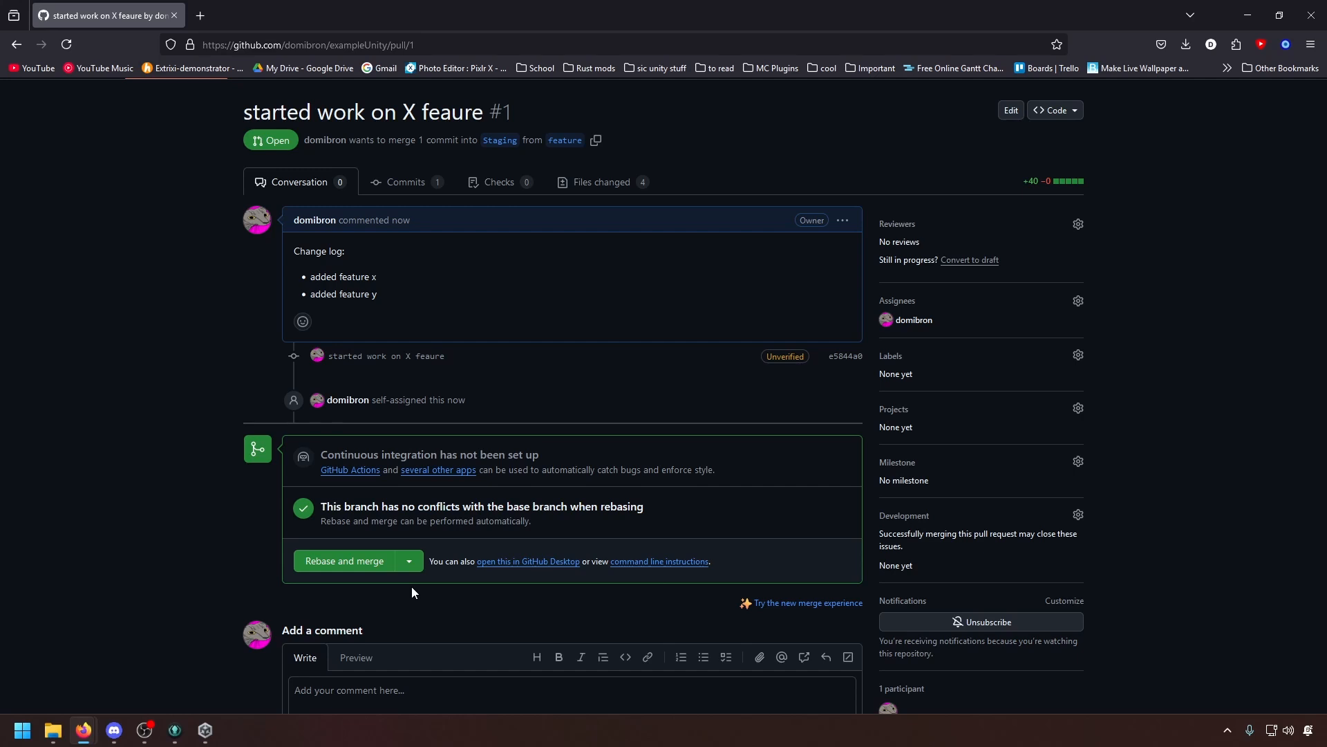
Consult the Google Slides page on the difference between merge and rebase, and back on GitHub complete the pull request with Rebase and merge
{"action": "key", "text": "alt+Tab"}
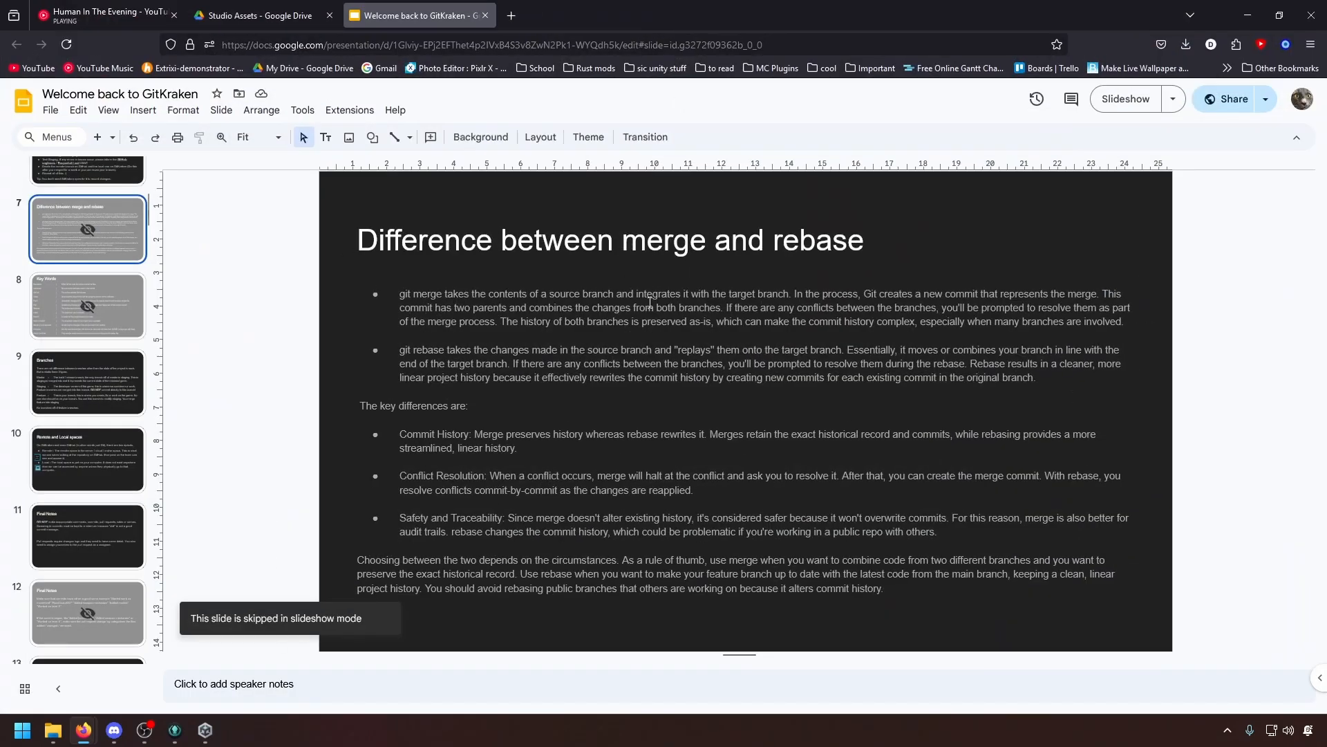
{"action": "key", "text": "alt+Tab"}
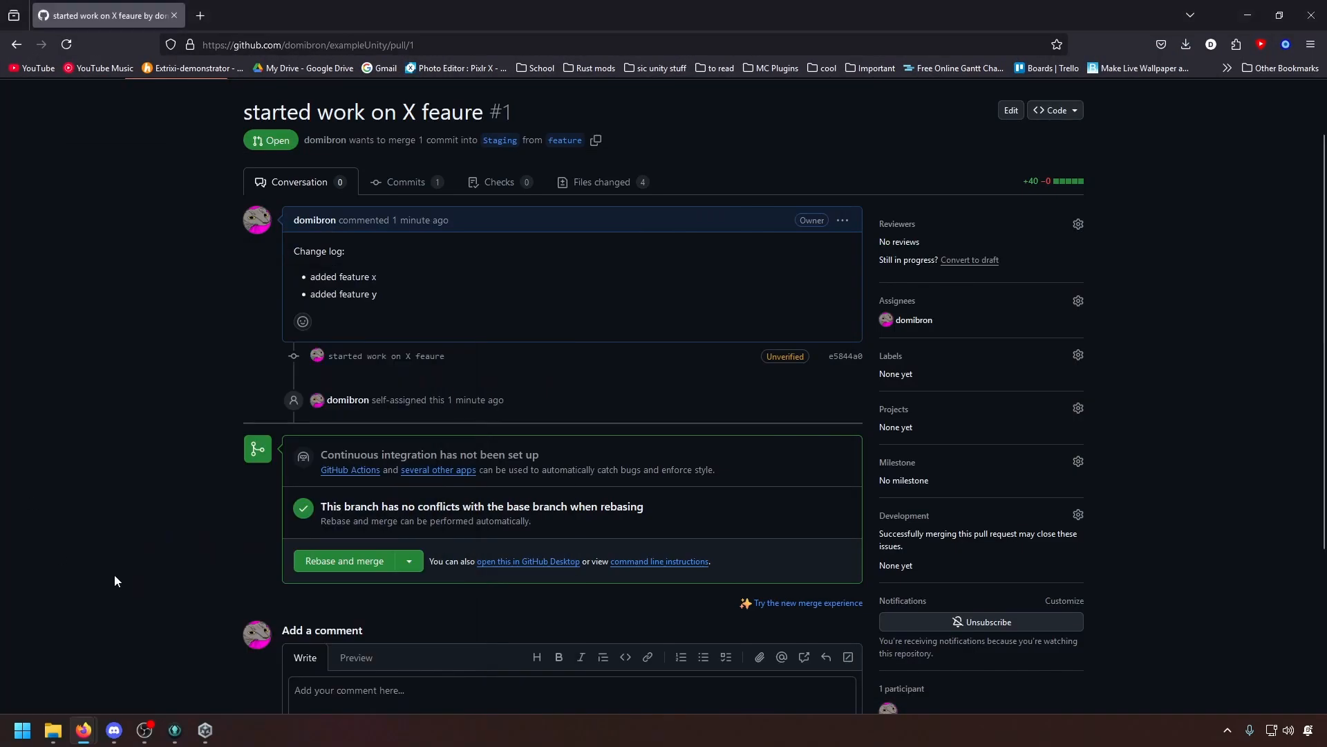
{"action": "left_click", "coordinate": [408, 562]}
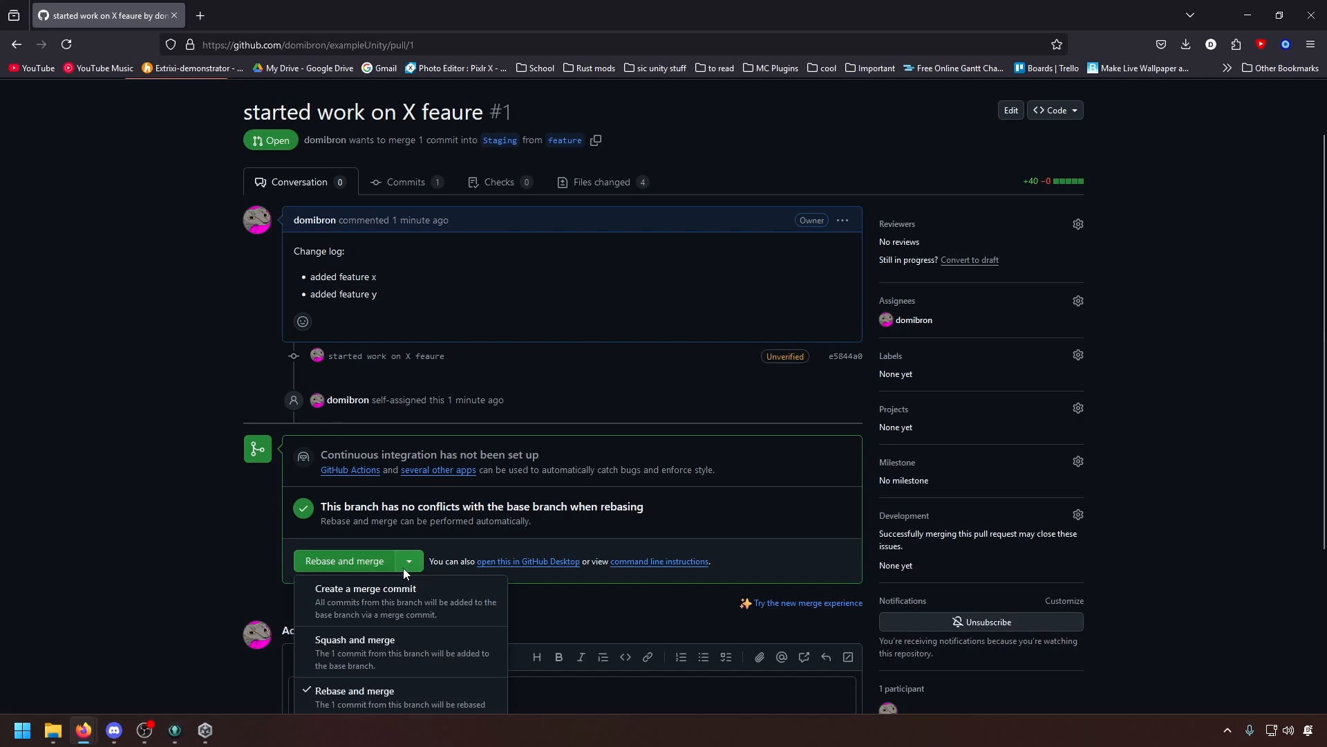
{"action": "left_click", "coordinate": [405, 566]}
{"action": "left_click", "coordinate": [411, 564]}
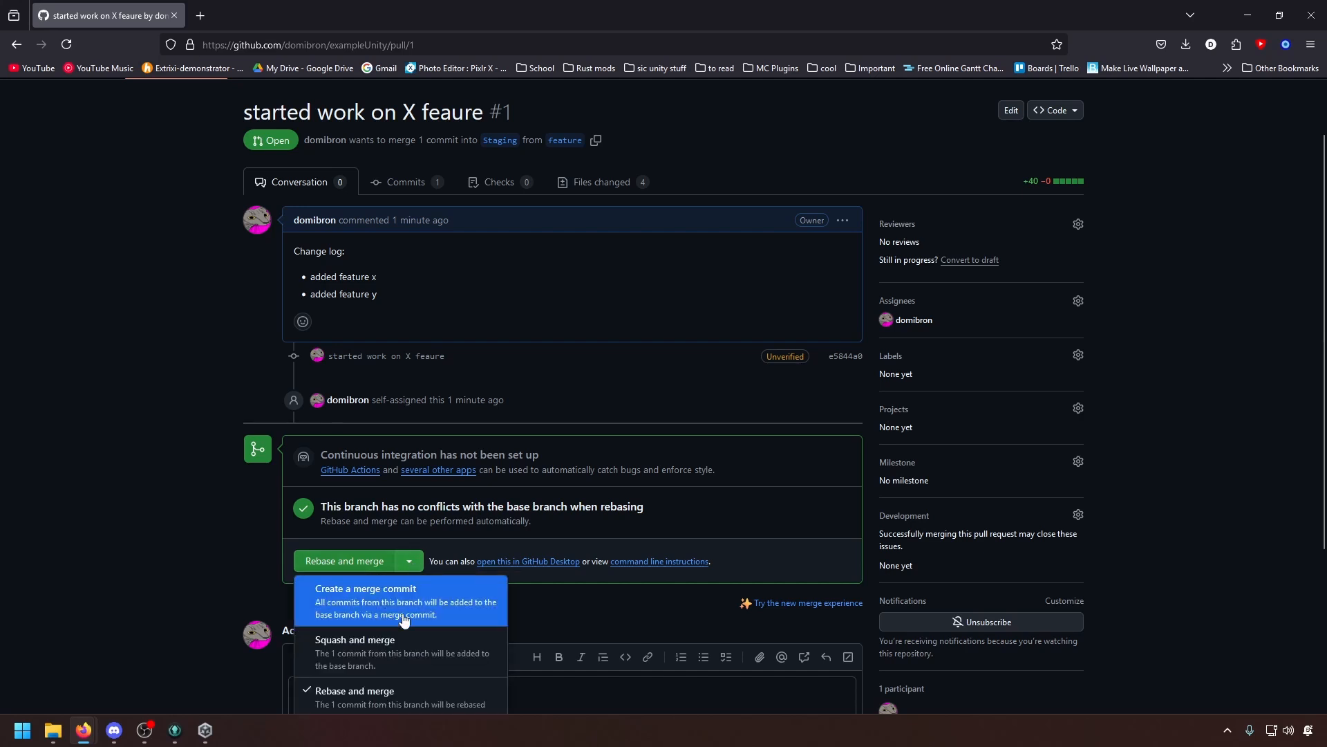
{"action": "left_click", "coordinate": [355, 692]}
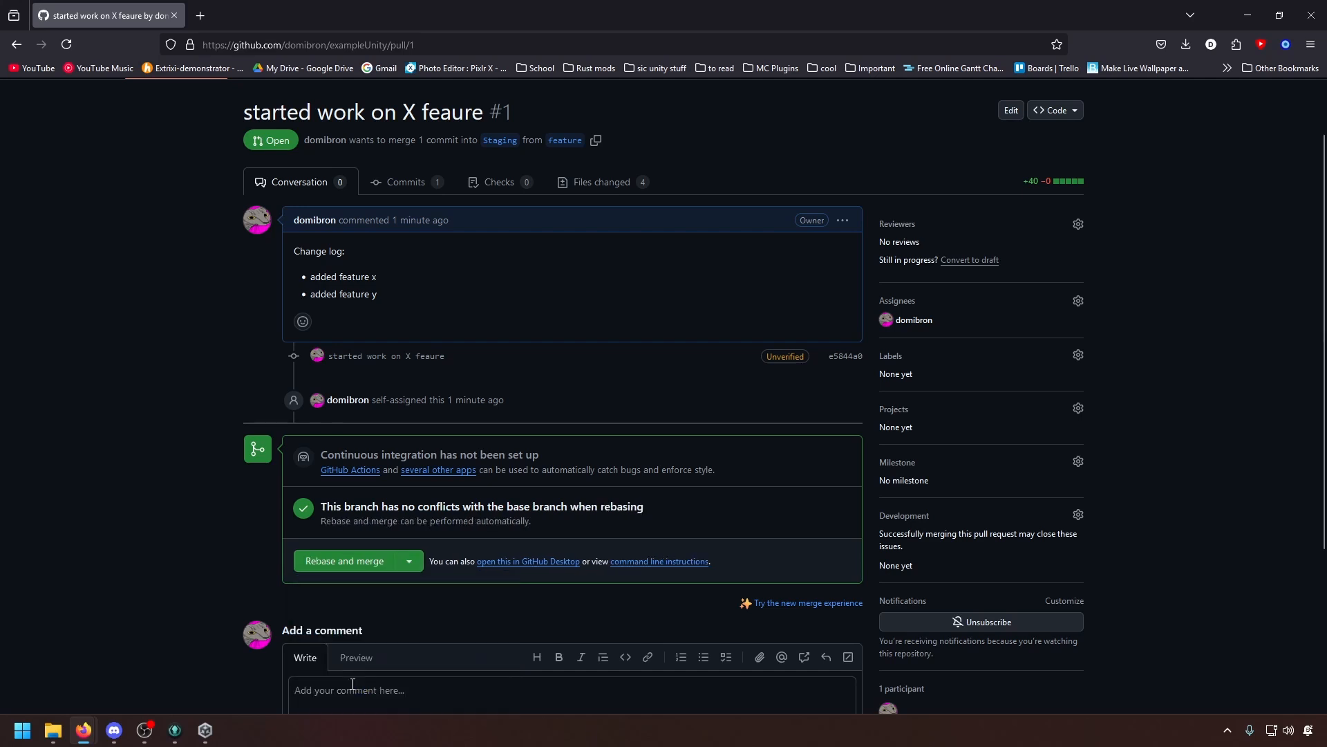
{"action": "left_click", "coordinate": [353, 564]}
{"action": "left_click", "coordinate": [367, 458]}
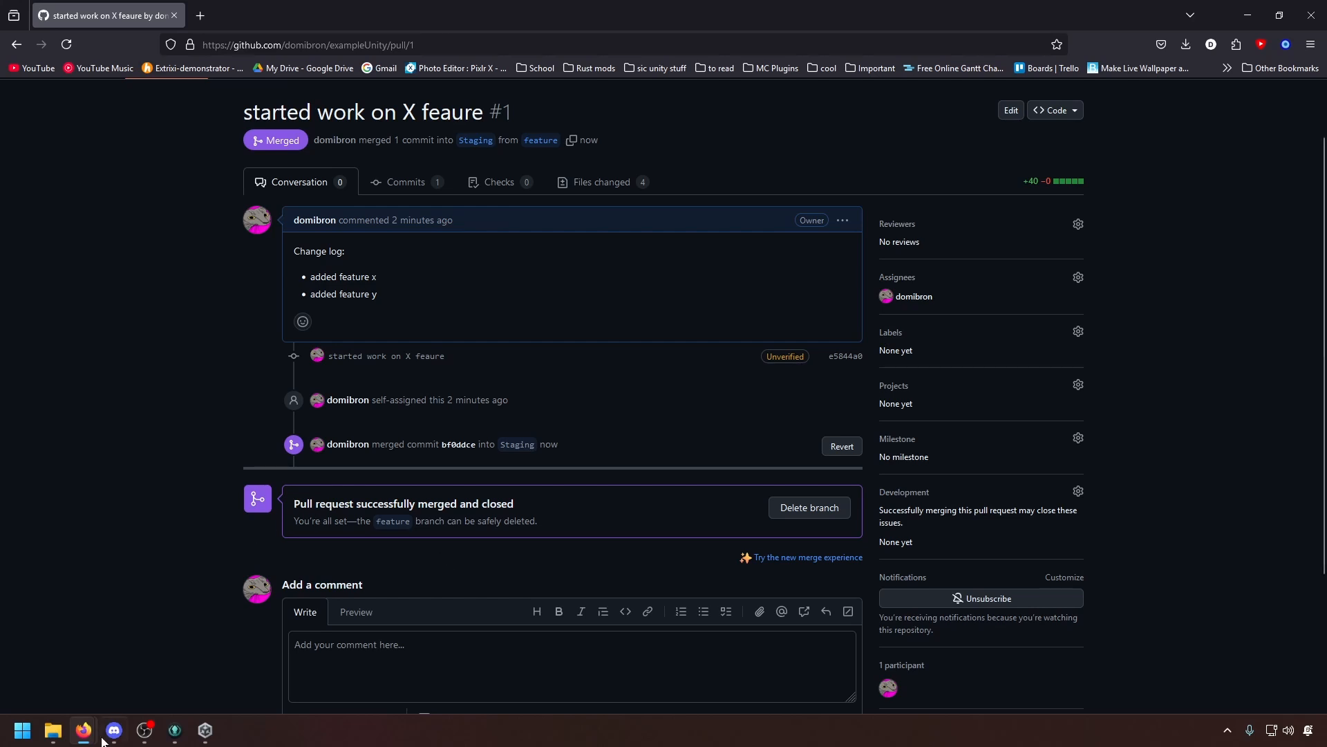
Switch to GitKraken Desktop, restore its maximized window to a smaller floating one and minimize it
{"action": "left_click", "coordinate": [175, 730]}
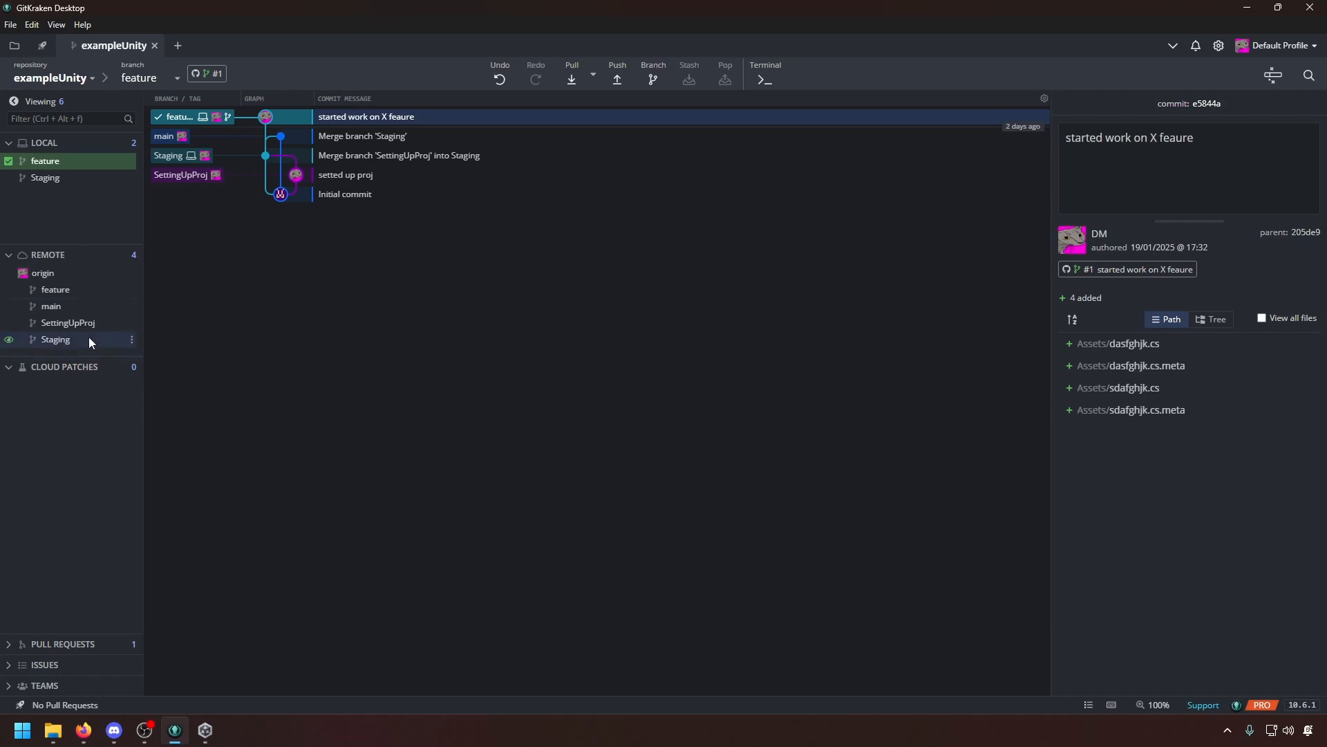
{"action": "left_click_drag", "start_coordinate": [574, 8], "coordinate": [577, 181]}
{"action": "left_click", "coordinate": [919, 175]}
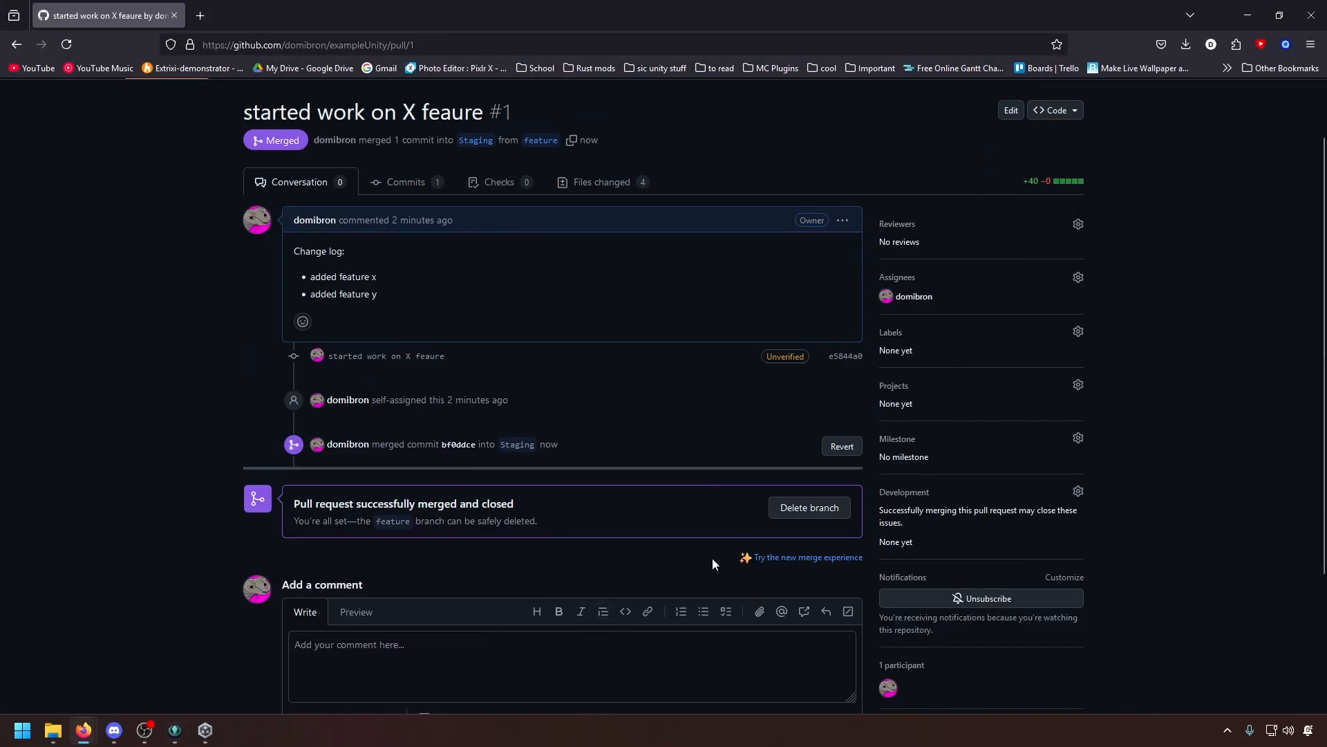
Delete the merged feature branch from the pull request on GitHub and look over the pull request's timeline
{"action": "left_click", "coordinate": [809, 508]}
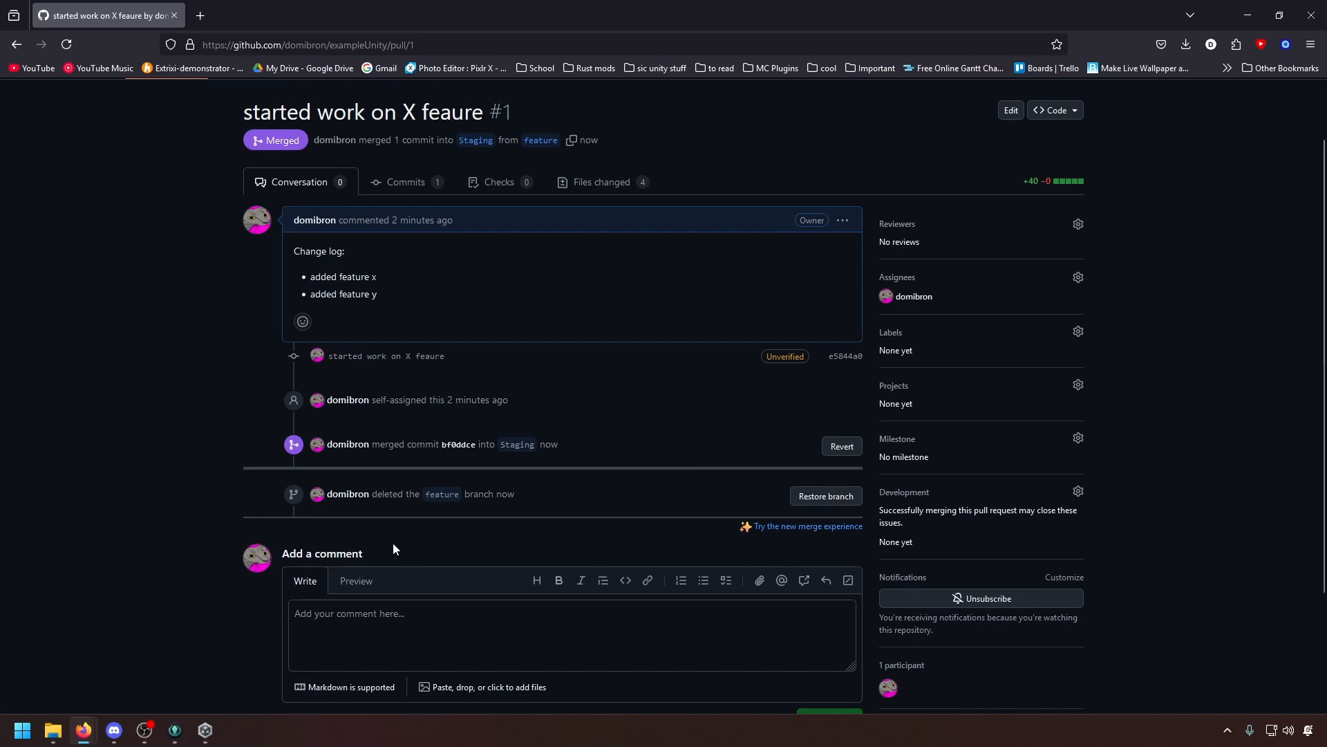
{"action": "left_click", "coordinate": [504, 494]}
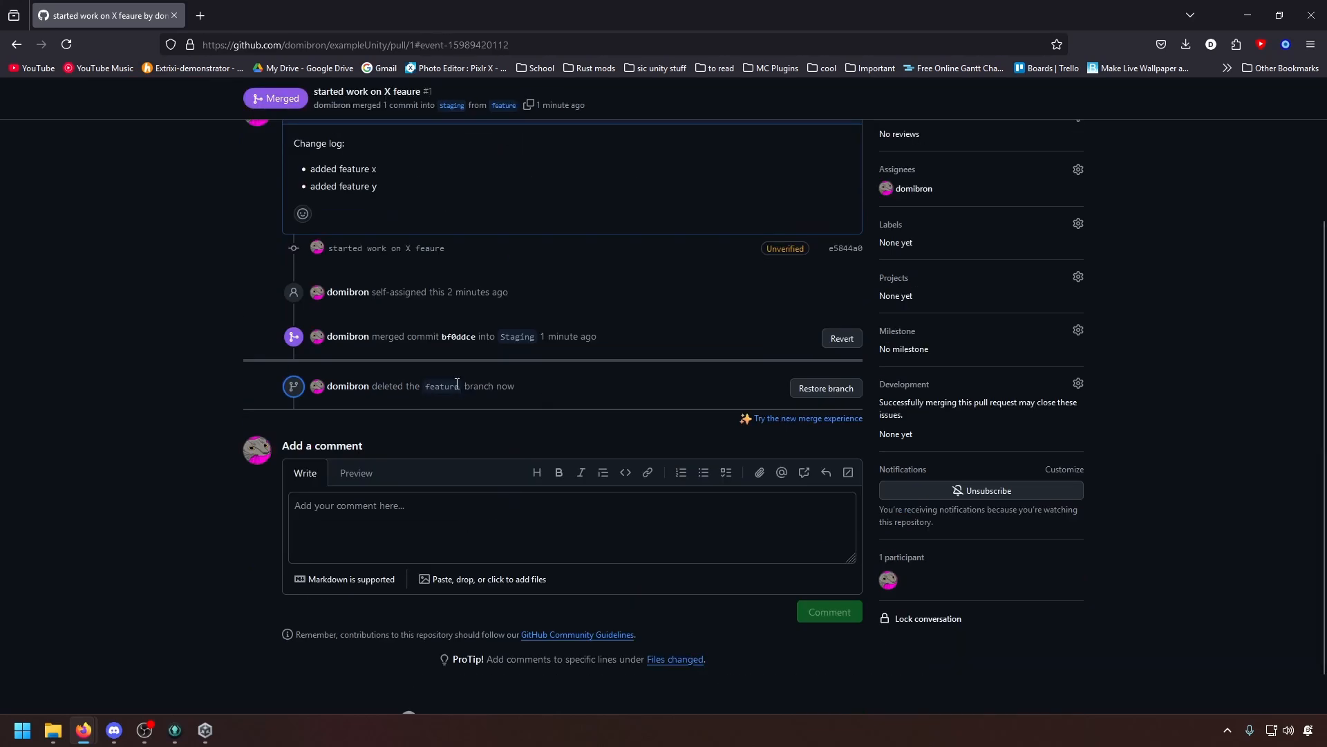
{"action": "scroll", "coordinate": [686, 492], "scroll_direction": "up", "scroll_amount": 1}
{"action": "scroll", "coordinate": [686, 487], "scroll_direction": "up", "scroll_amount": 2}
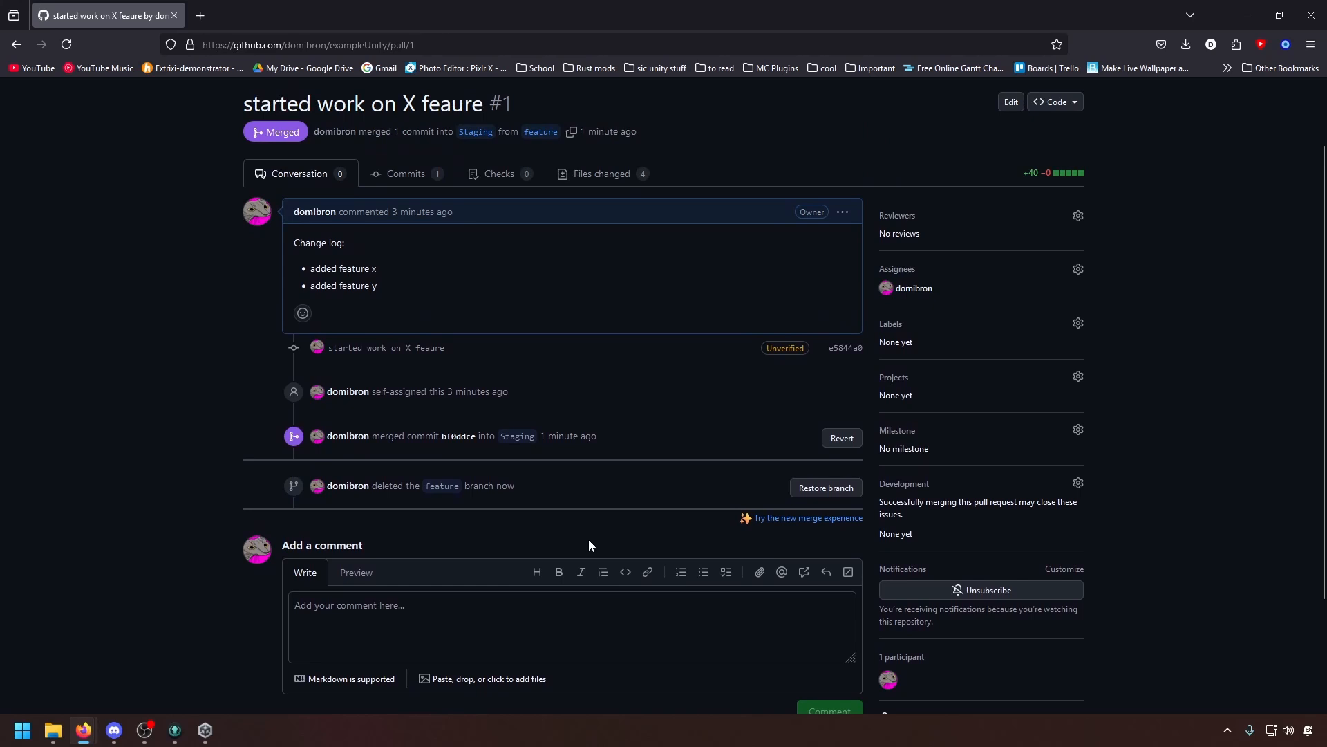
Switch to GitKraken Desktop, check out the local Staging branch and pull the remote changes into it
{"action": "left_click", "coordinate": [175, 730]}
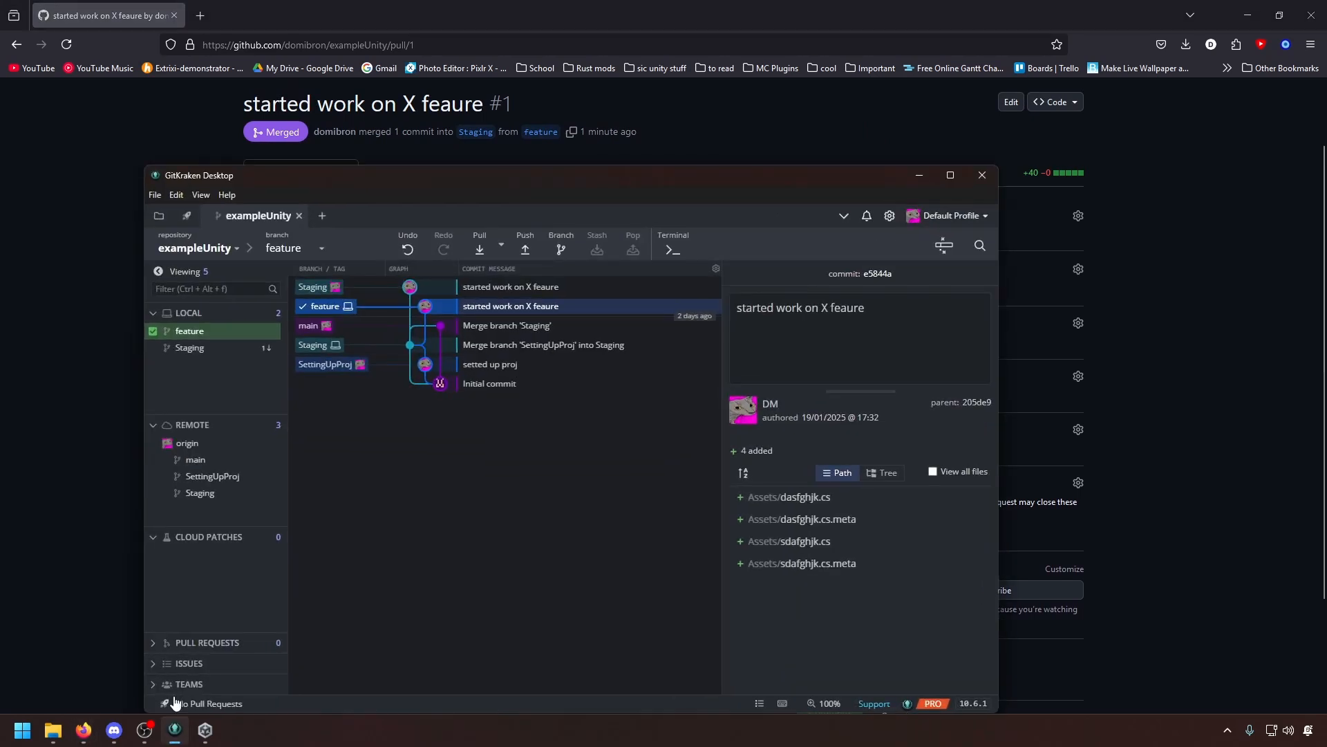
{"action": "double_click", "coordinate": [191, 349]}
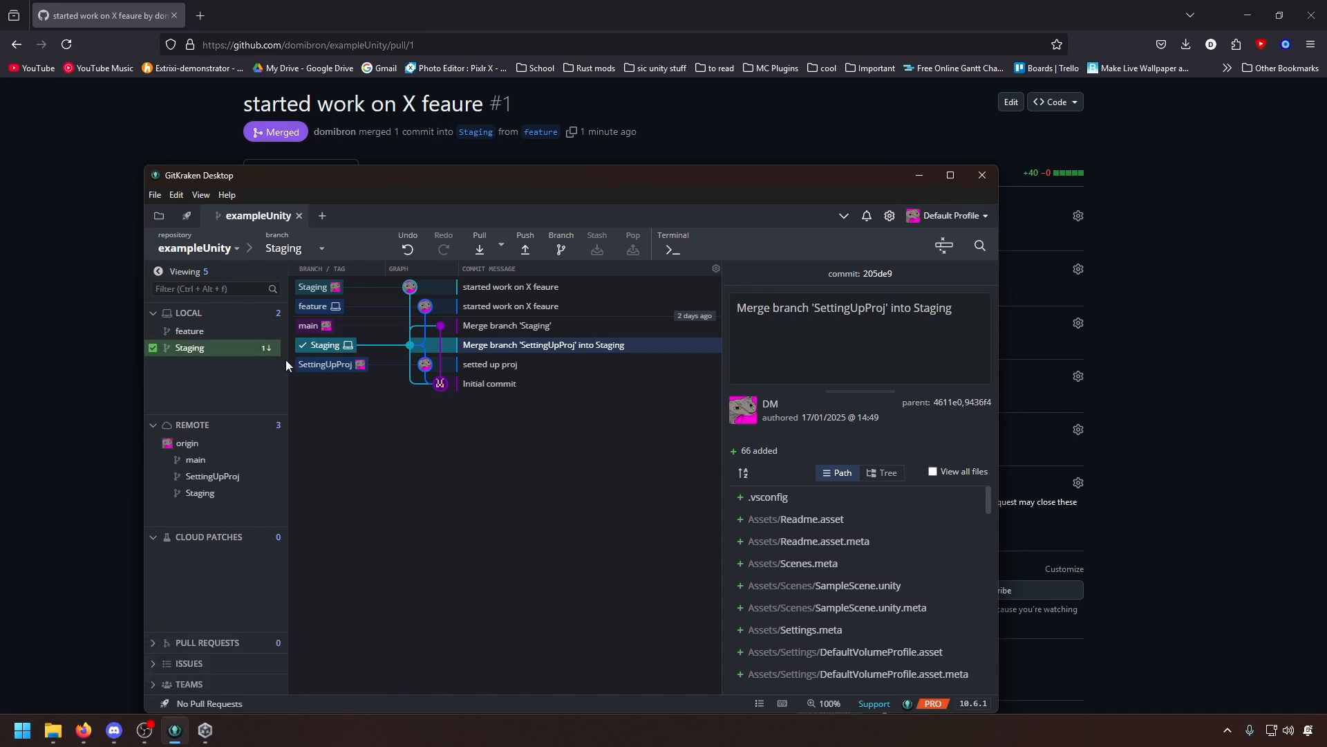
{"action": "left_click", "coordinate": [483, 249]}
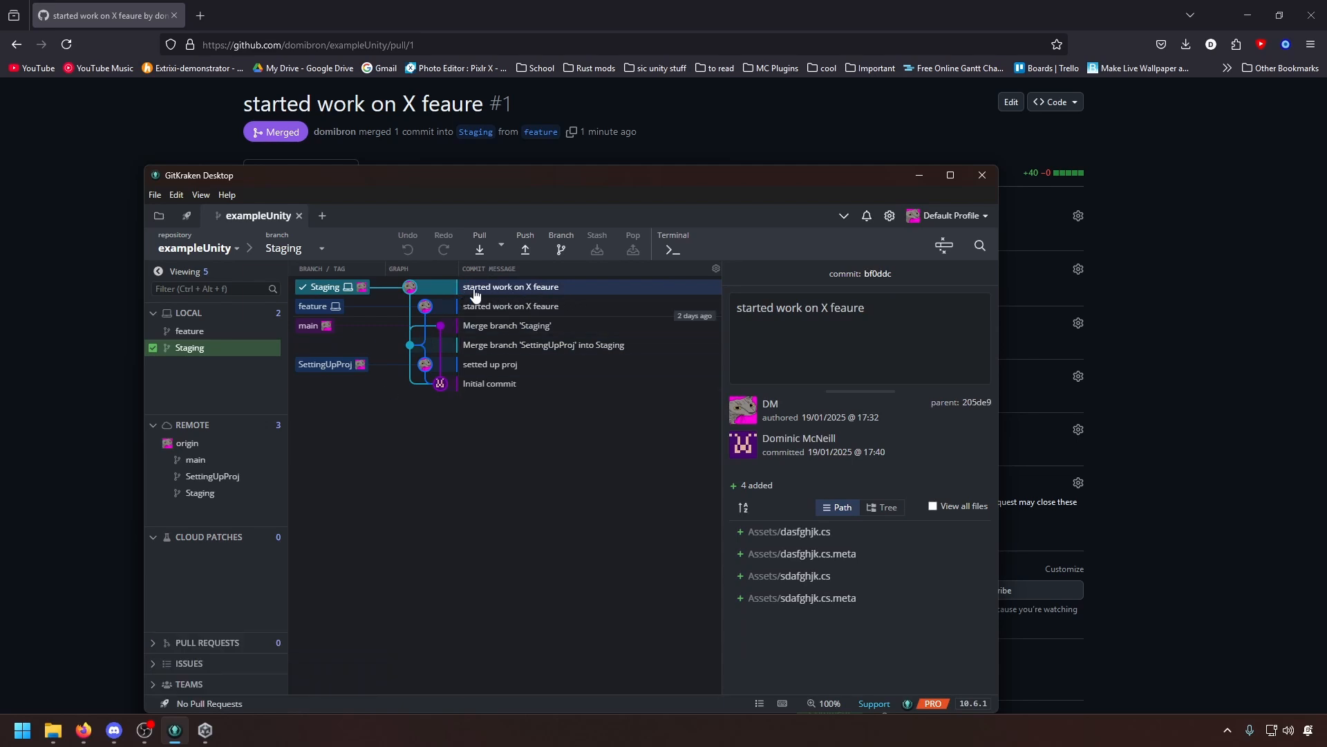
Inspect the commits in the graph, comparing the feature commit, the initial commit, the SettingUpProj merge and the latest Staging commit
{"action": "left_click", "coordinate": [512, 306]}
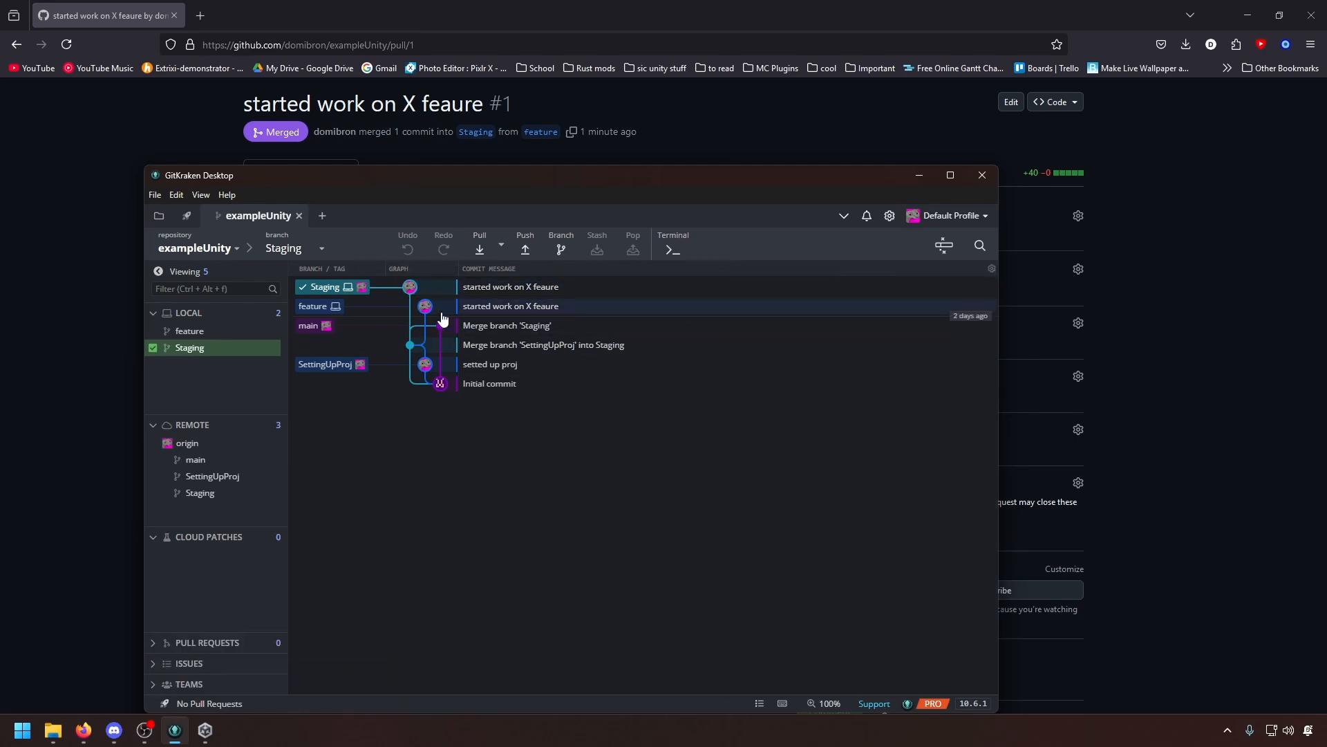
{"action": "left_click", "coordinate": [440, 384]}
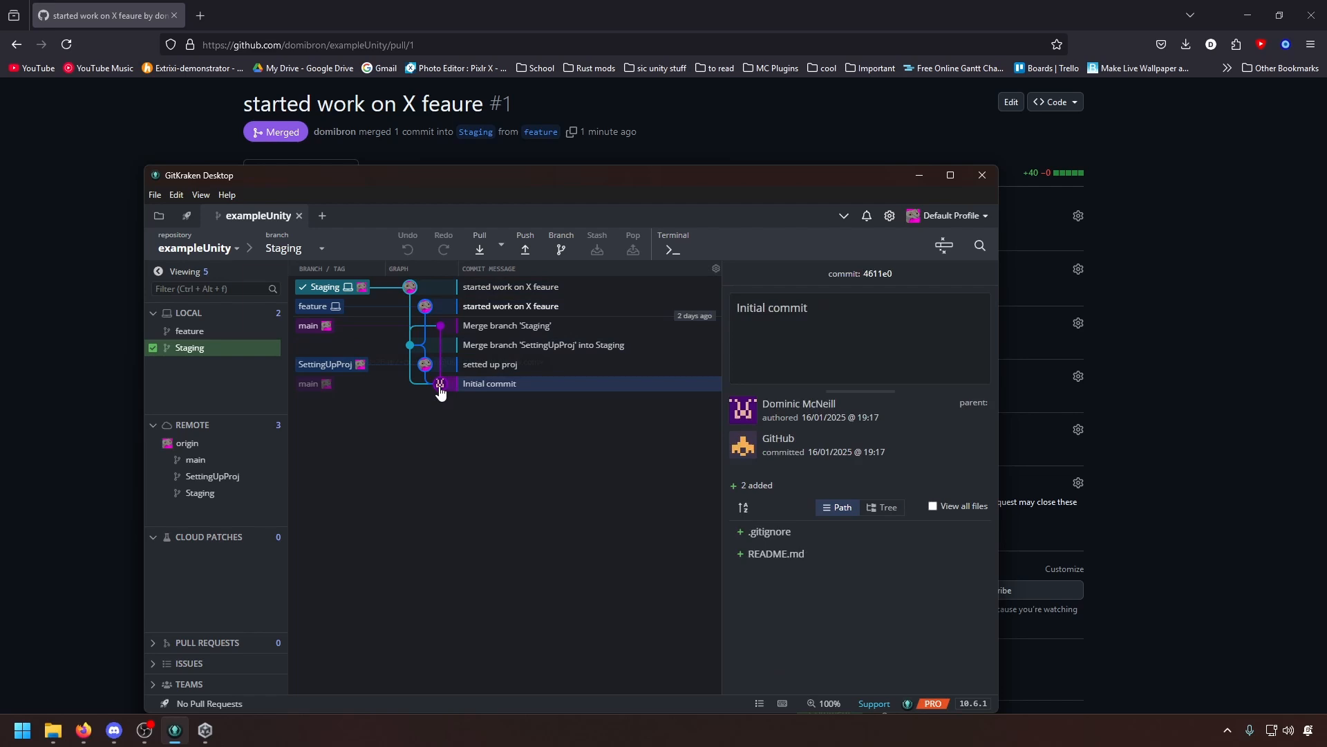
{"action": "left_click", "coordinate": [412, 345]}
{"action": "left_click", "coordinate": [457, 305]}
{"action": "left_click", "coordinate": [425, 344]}
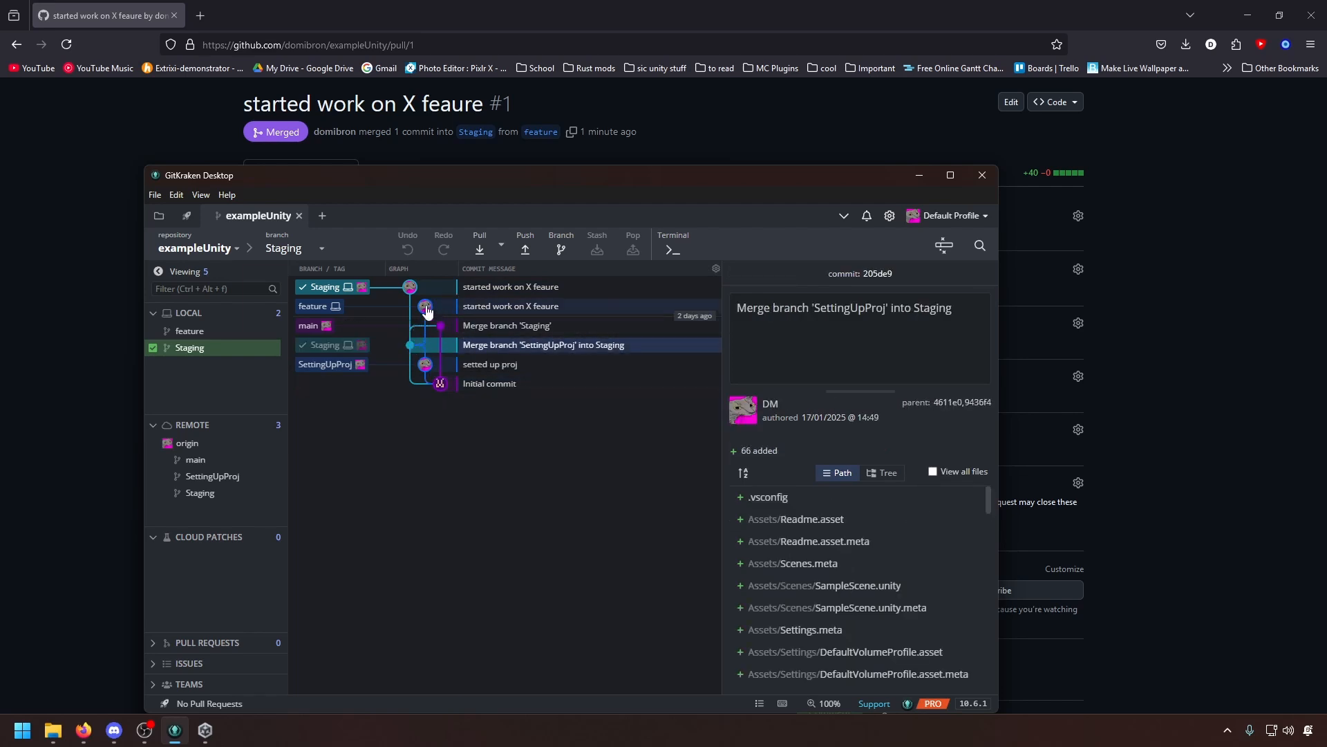
{"action": "left_click", "coordinate": [425, 307]}
{"action": "left_click", "coordinate": [408, 287]}
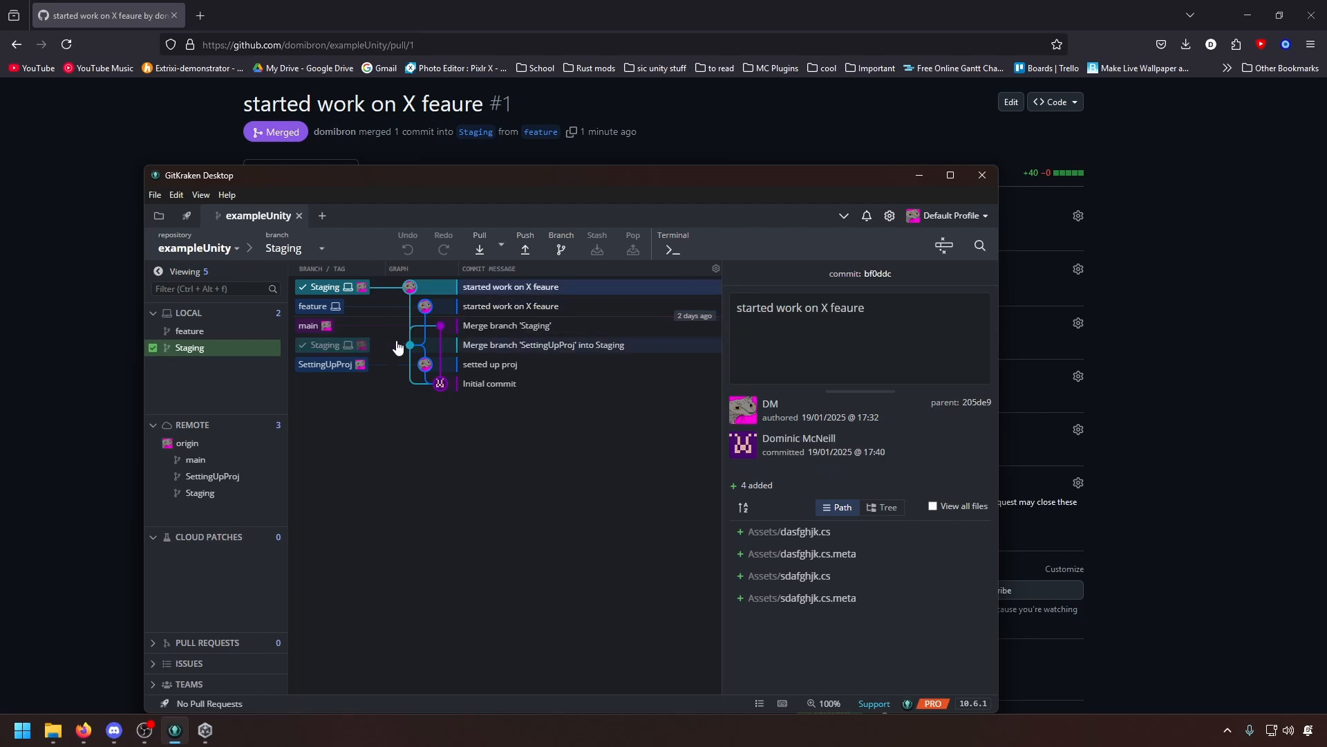